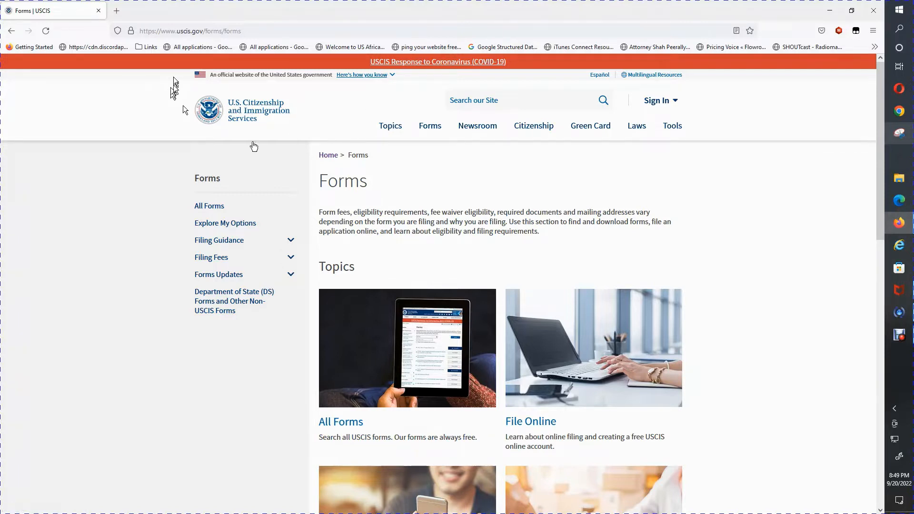
Go to the USCIS Forms page.
click(433, 133)
click(431, 129)
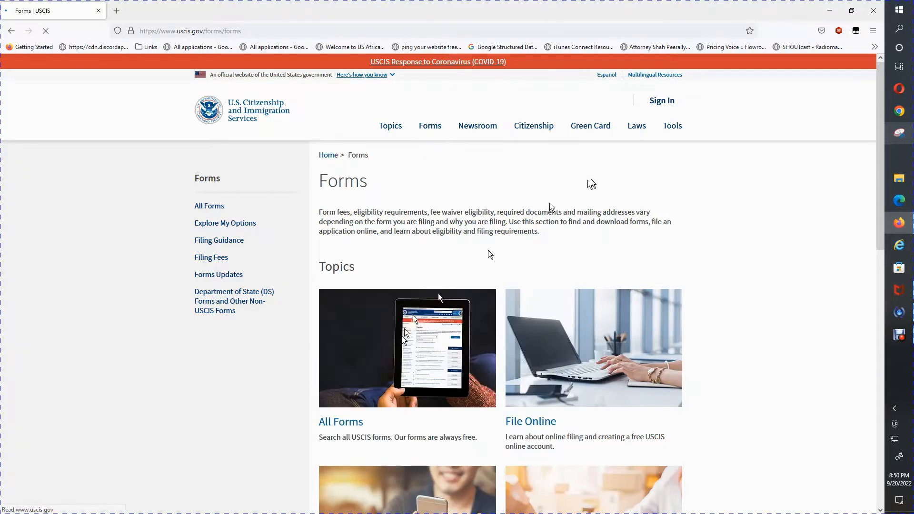
mouse_move(876, 136)
mouse_down()
mouse_move(877, 145)
mouse_move(836, 176)
mouse_move(880, 162)
mouse_move(875, 314)
mouse_move(884, 142)
mouse_up()
click(529, 195)
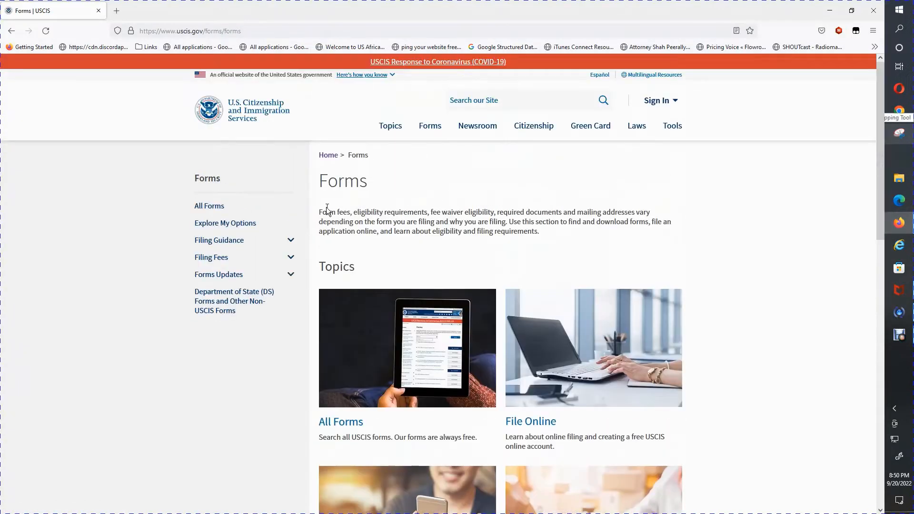
click(435, 131)
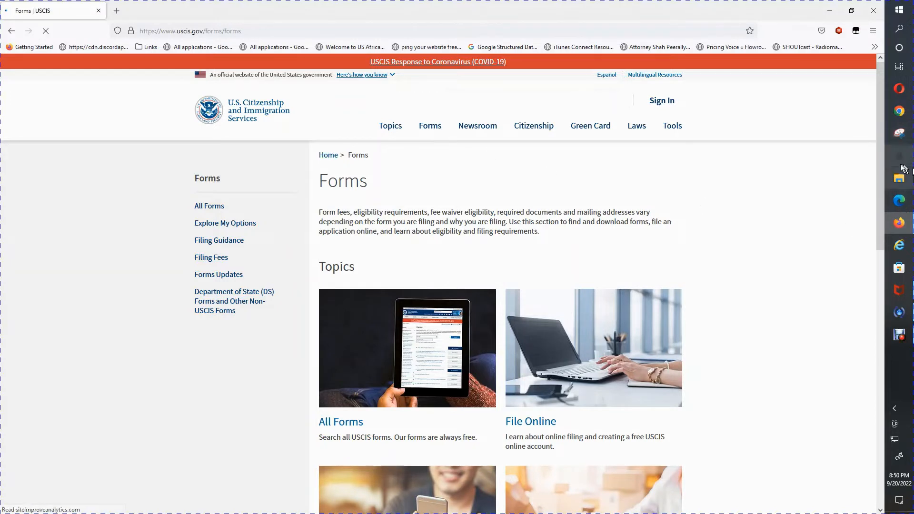
Search All Forms for i539 and open the I-539 result page.
click(333, 423)
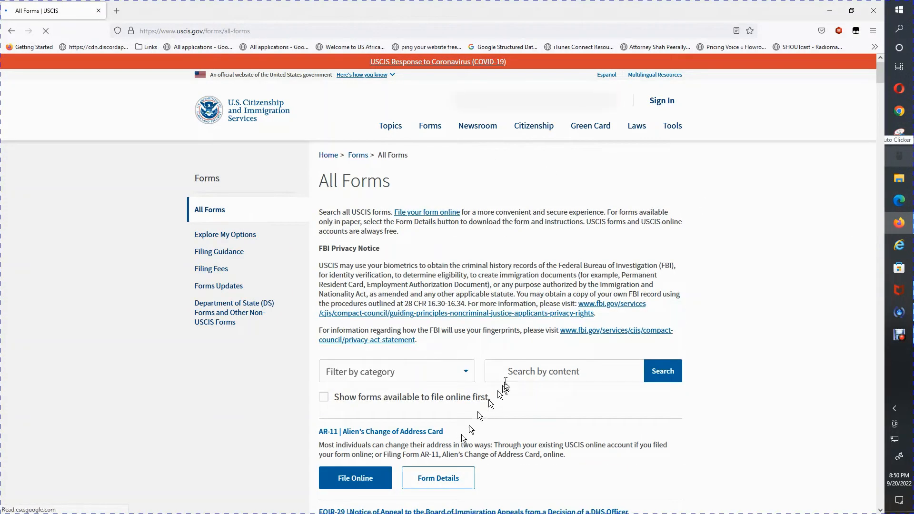
click(512, 370)
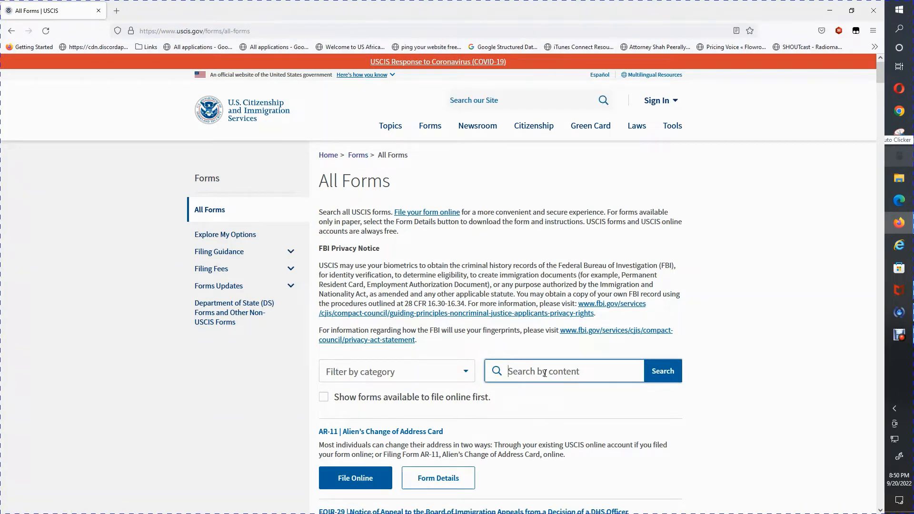
text(i)
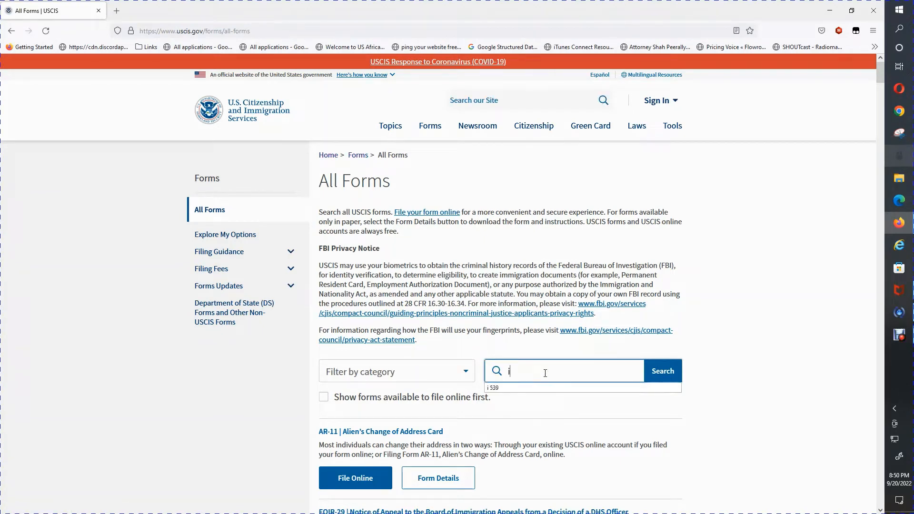
text(539)
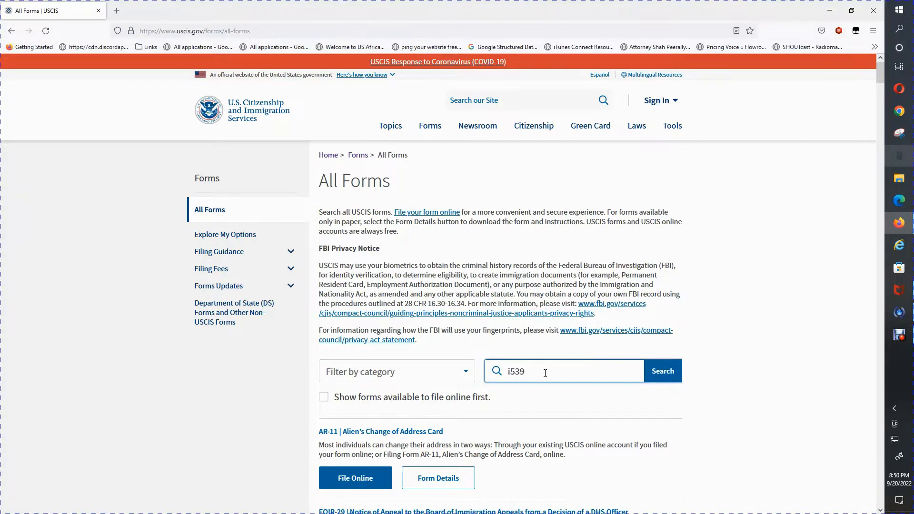
key(Return)
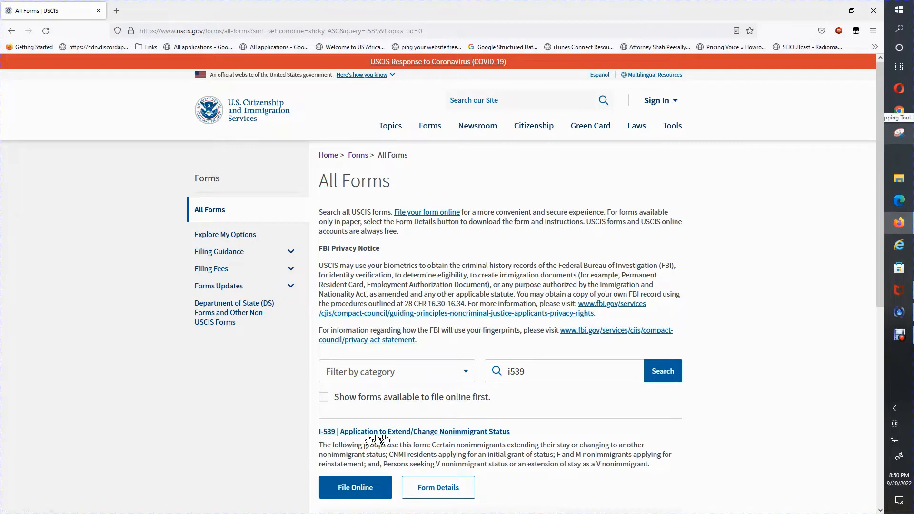
click(421, 437)
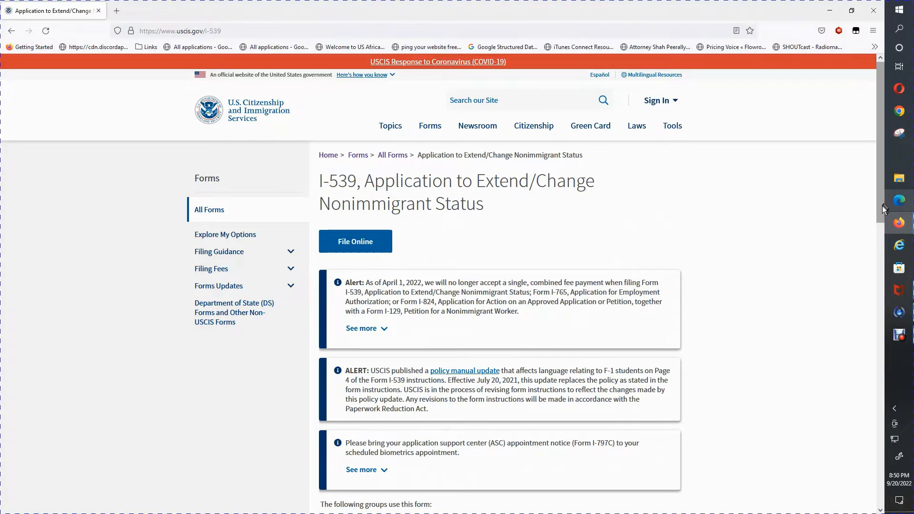
Expand Forms and Document Downloads and open the Form I-539 (PDF).
scroll(870, 272, down, 4)
scroll(872, 267, up, 4)
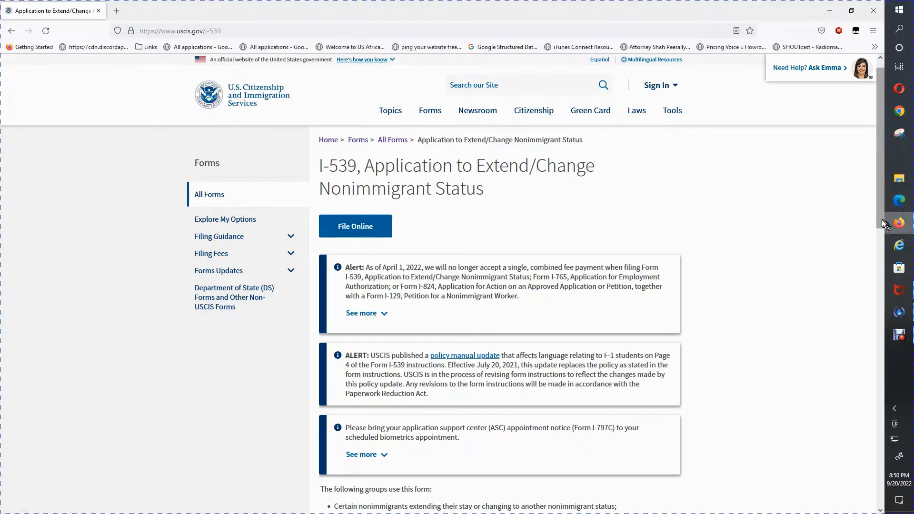
drag(882, 219, 867, 331)
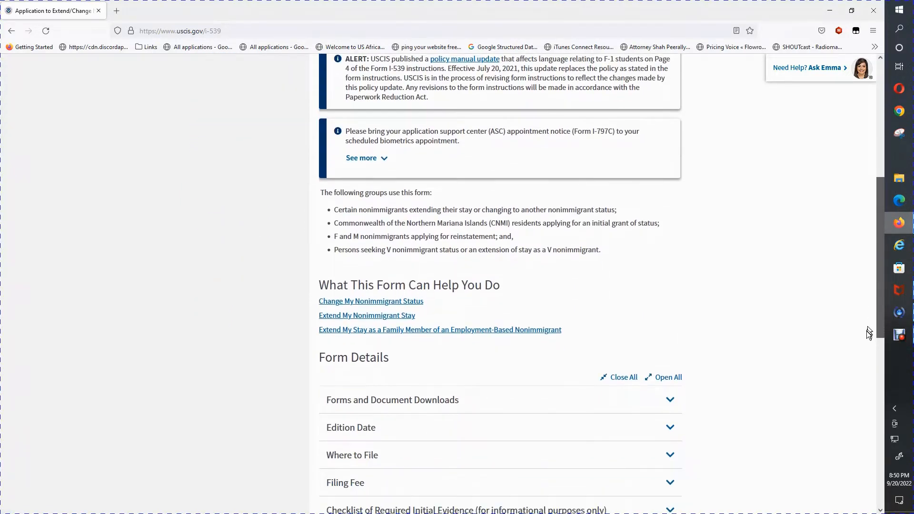
click(429, 406)
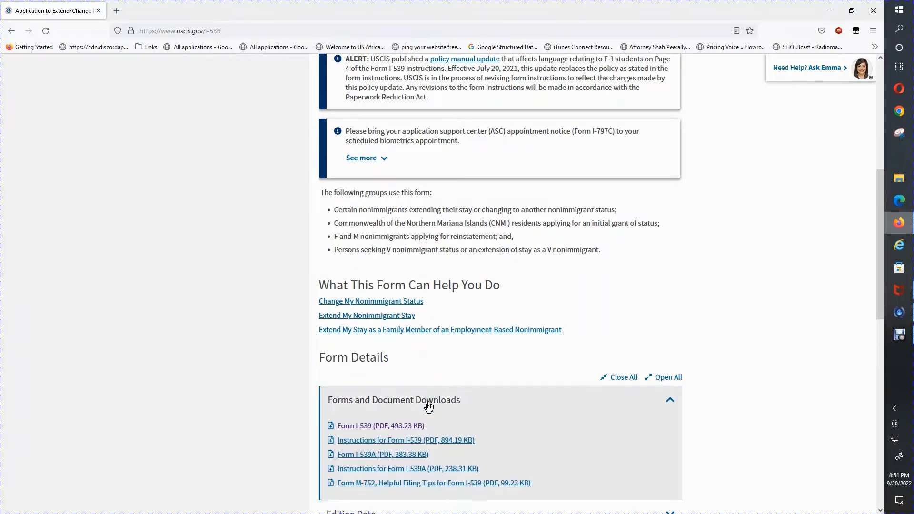
click(413, 428)
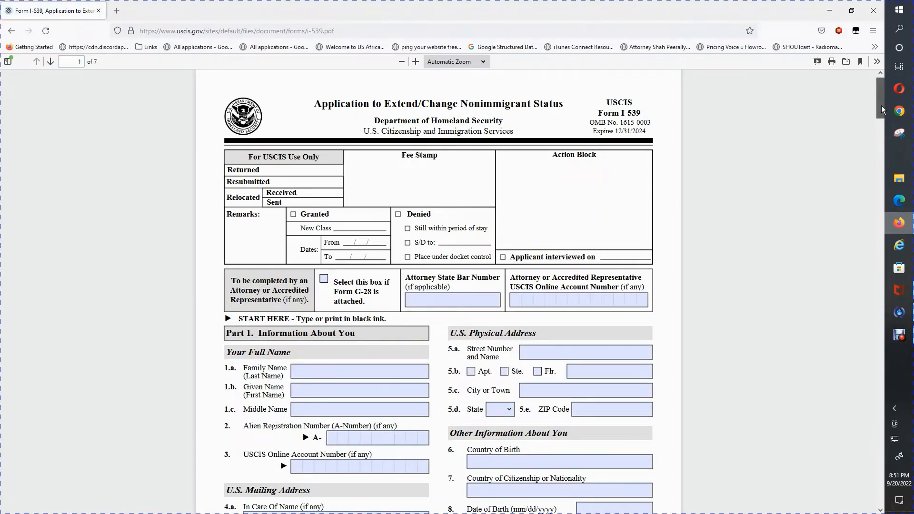
Scroll the PDF to Part 1 and put the cursor in the 1.a Family Name field.
scroll(880, 112, down, 3)
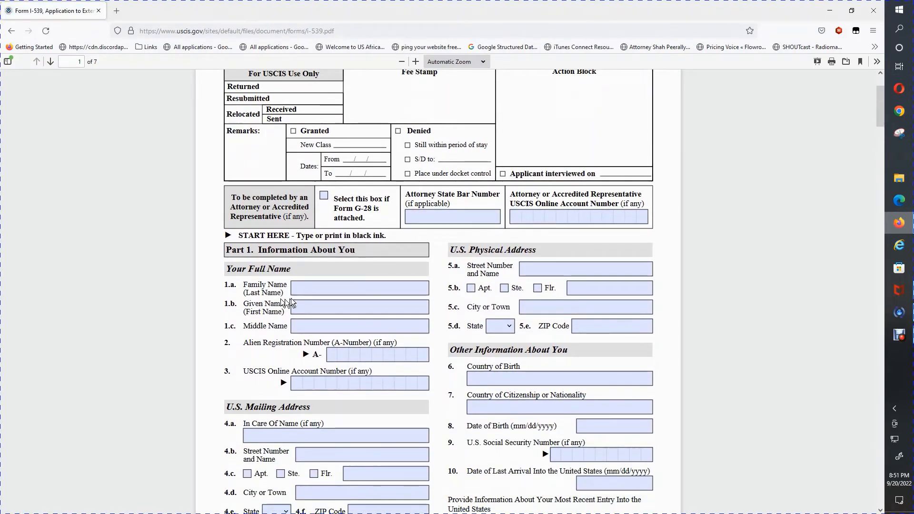
click(325, 291)
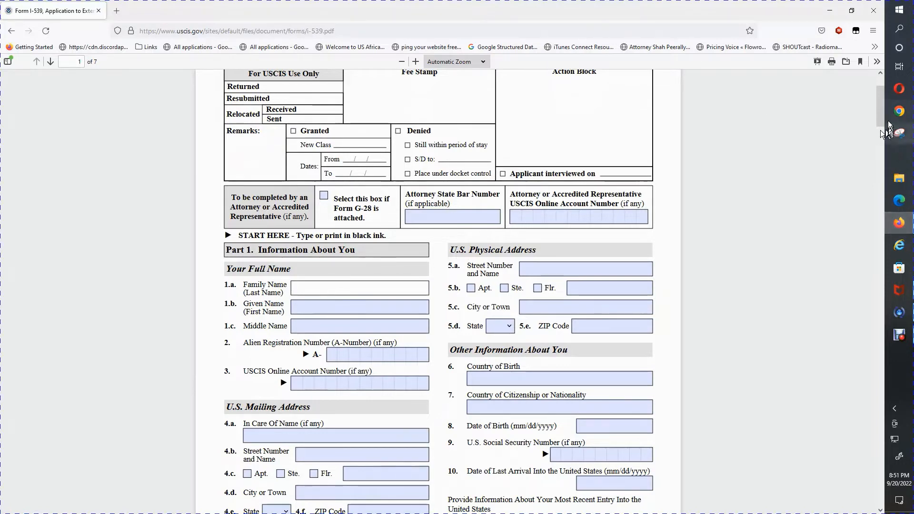
drag(878, 106, 878, 98)
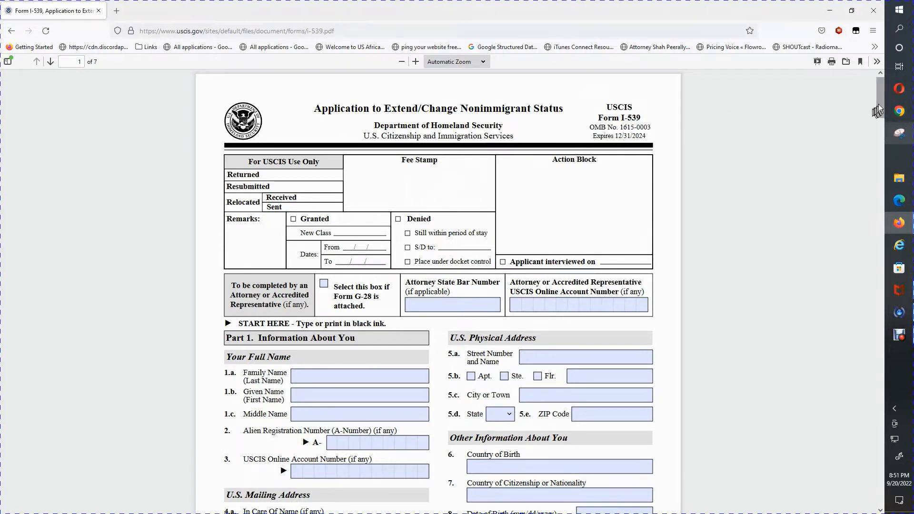
scroll(413, 188, down, 3)
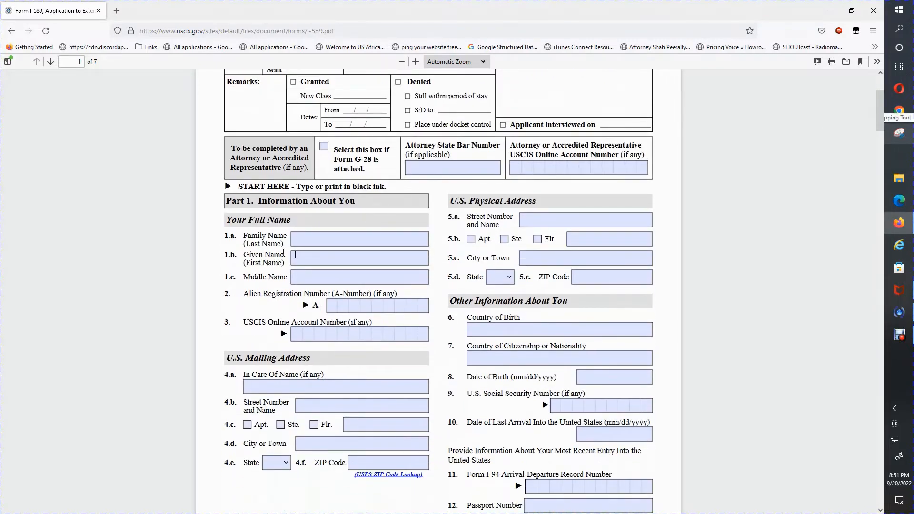
click(307, 241)
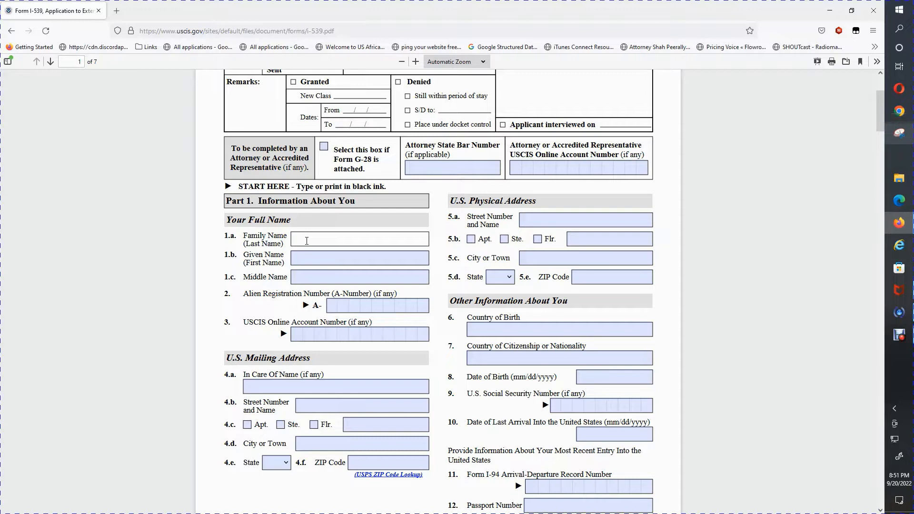
Enter the applicant's family name in 1.a, correcting its misspelled ending.
key(Tab)
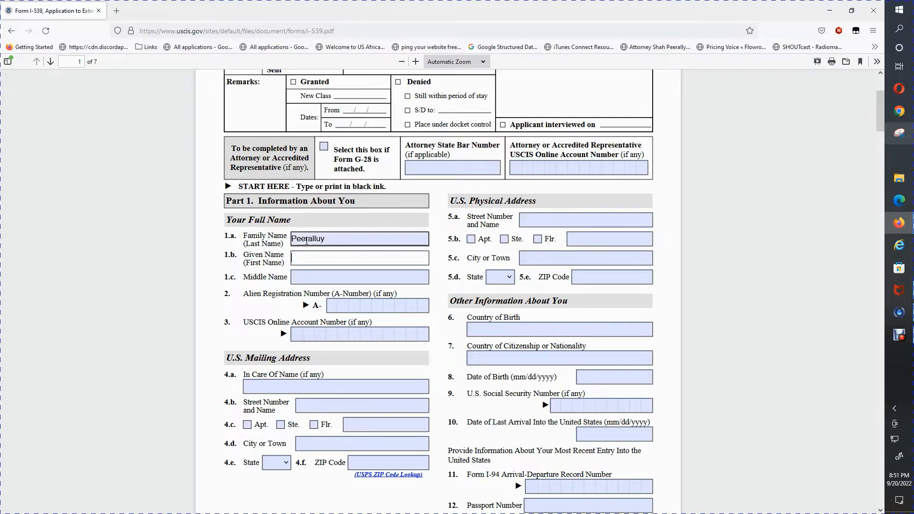
click(330, 238)
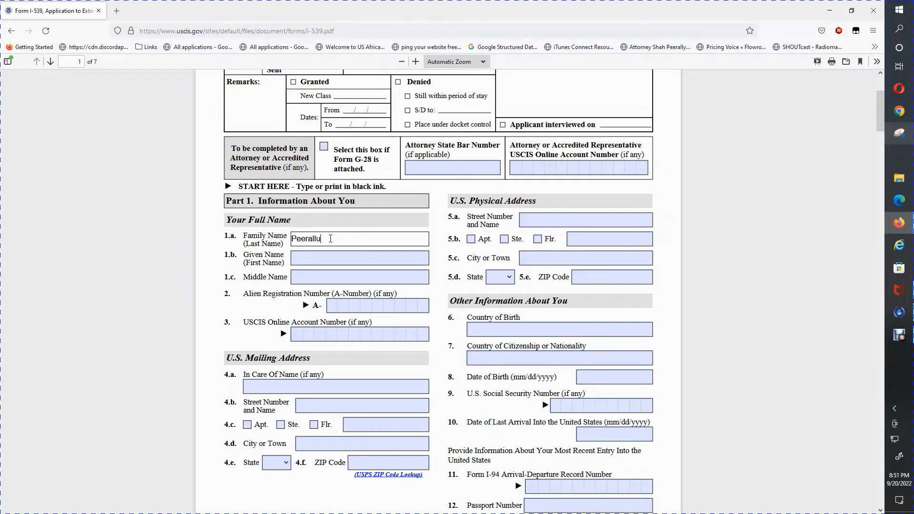
key(BackSpace)
text(y)
Enter the applicant's given name and Alien Registration Number, leaving Middle Name blank.
click(321, 257)
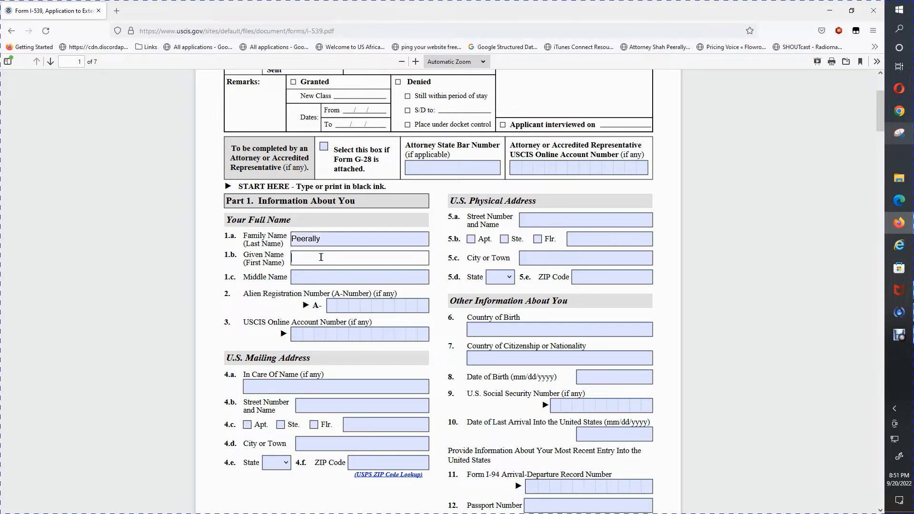
click(322, 277)
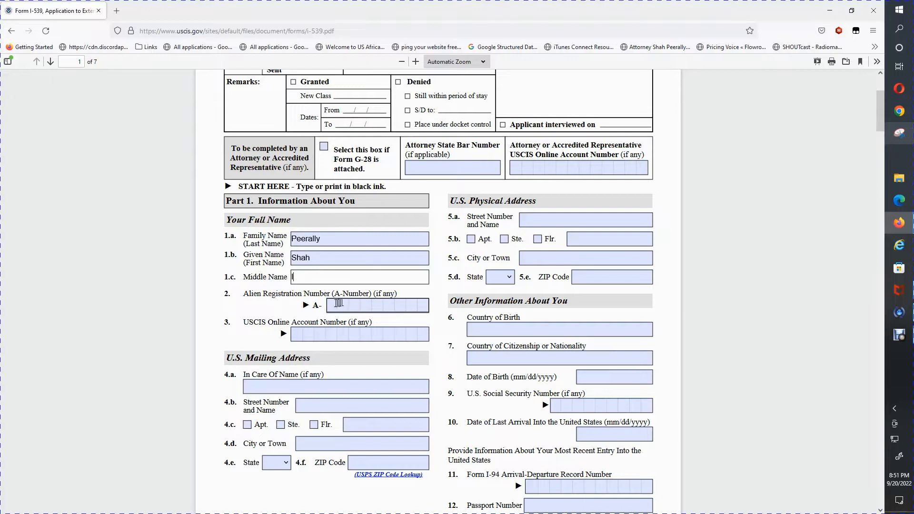
click(334, 305)
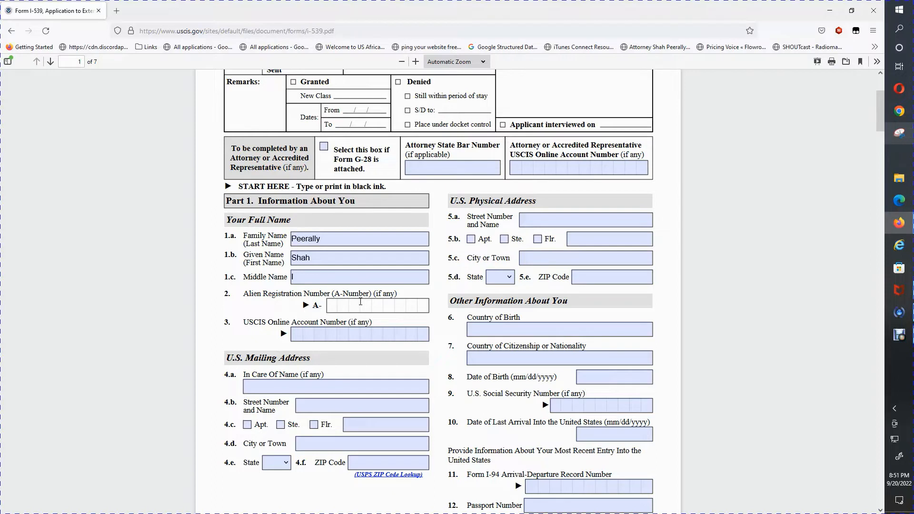
text(123456789)
click(294, 336)
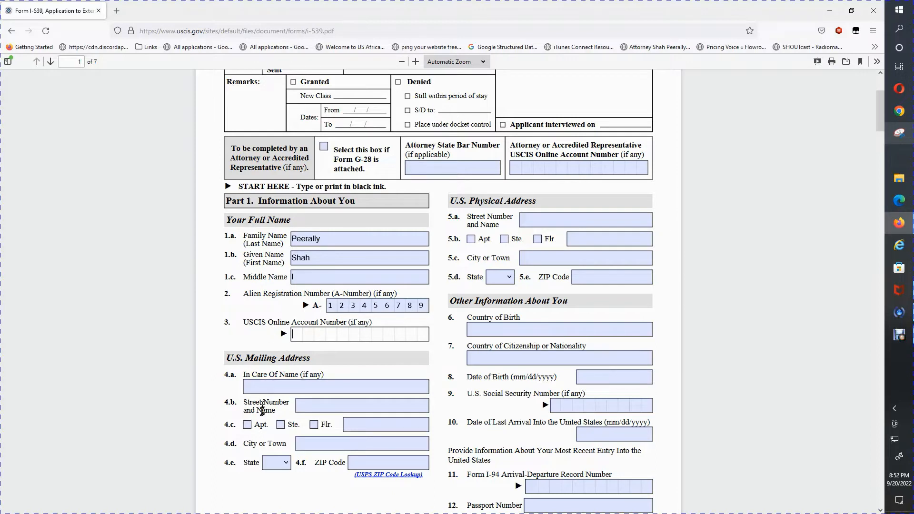
Fill in the mailing In Care Of name and street name fields.
click(279, 388)
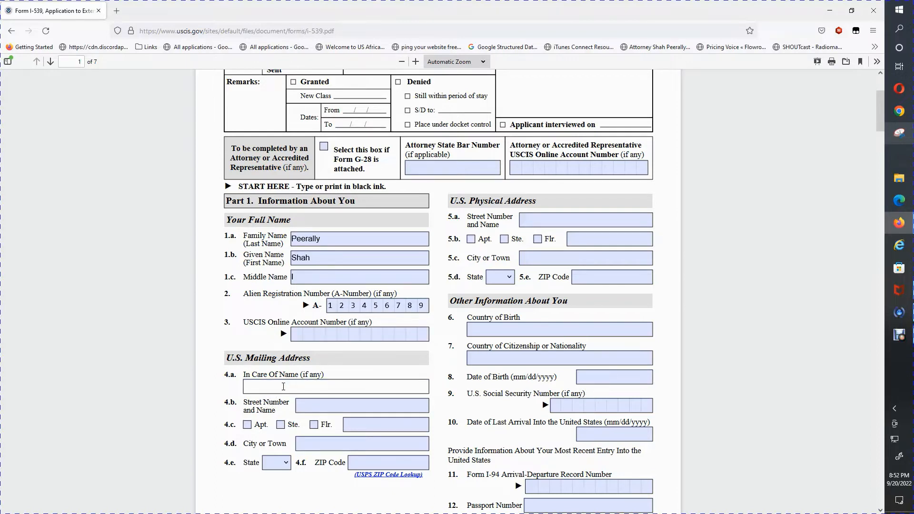
text(xxxxxx)
click(314, 403)
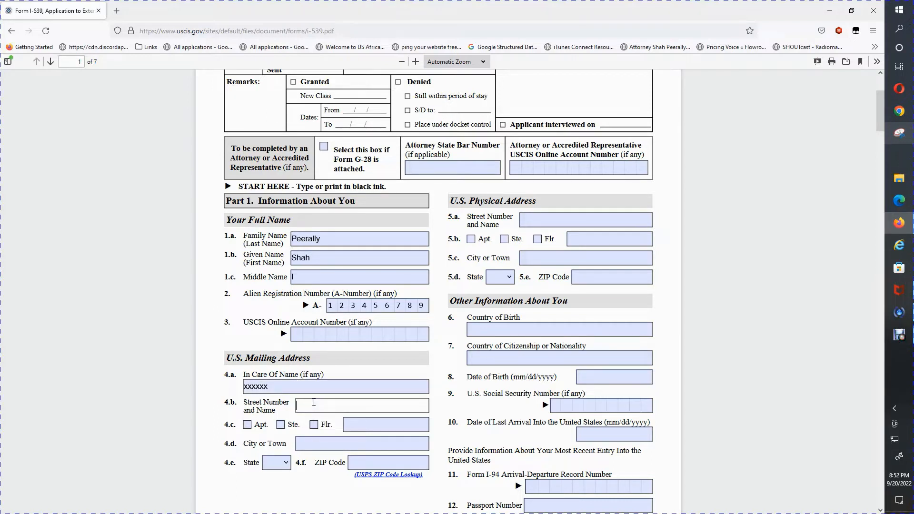
click(337, 444)
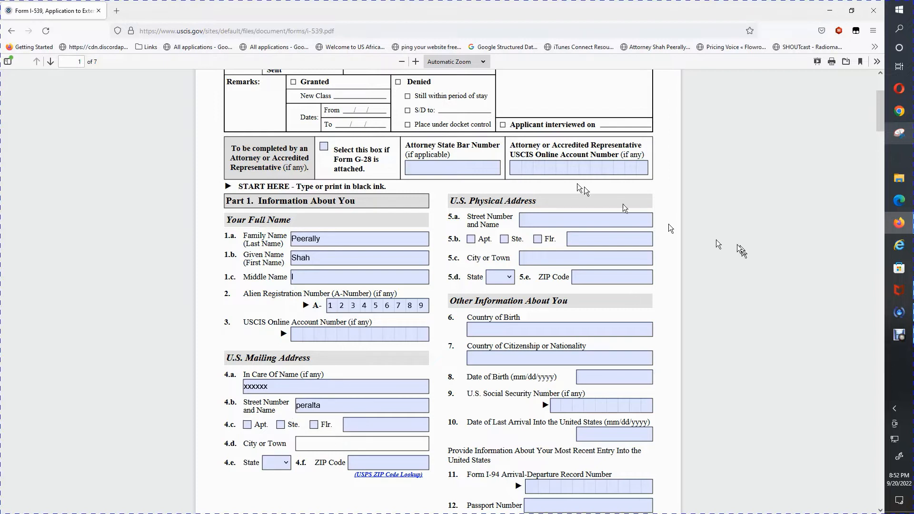
Enter the physical street address and mark it as a suite with its number.
click(552, 216)
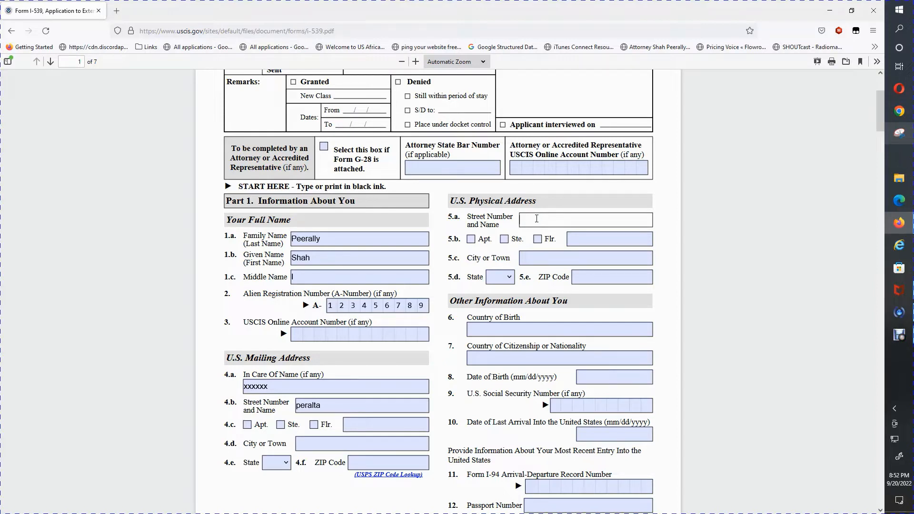
click(507, 244)
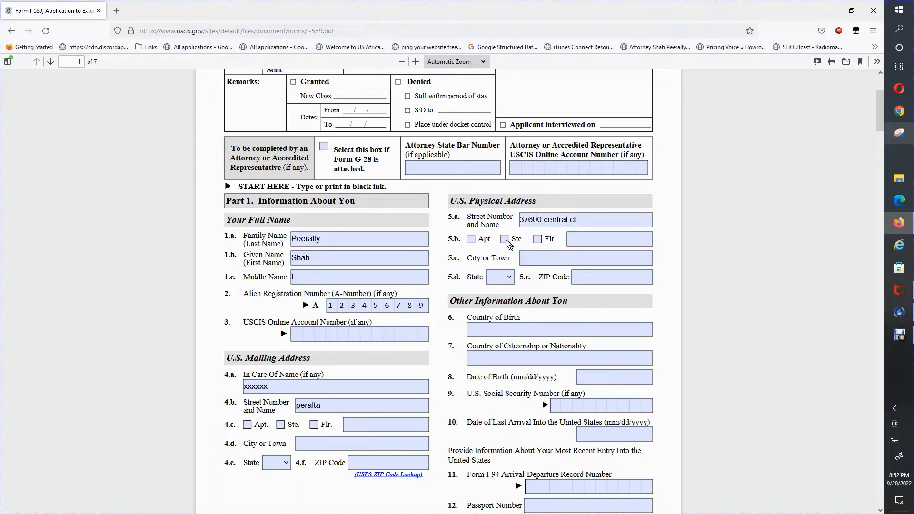
click(506, 240)
click(594, 242)
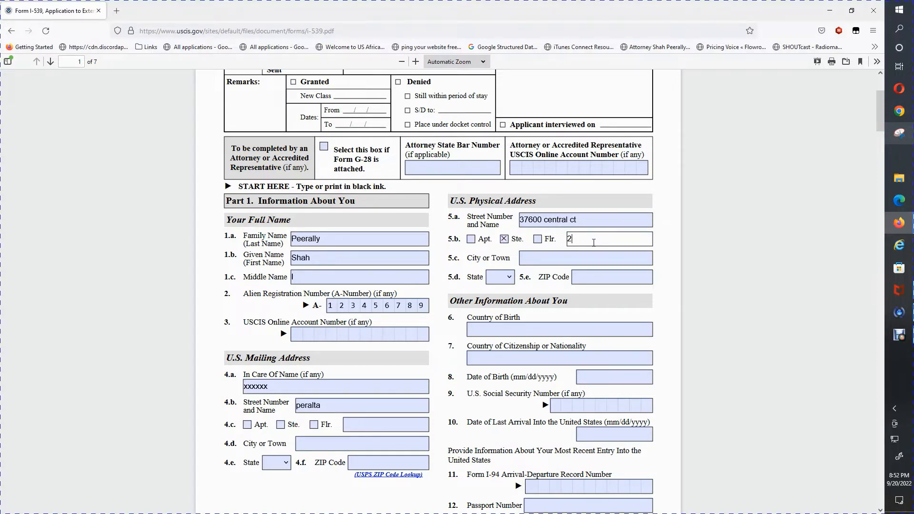
text(2)
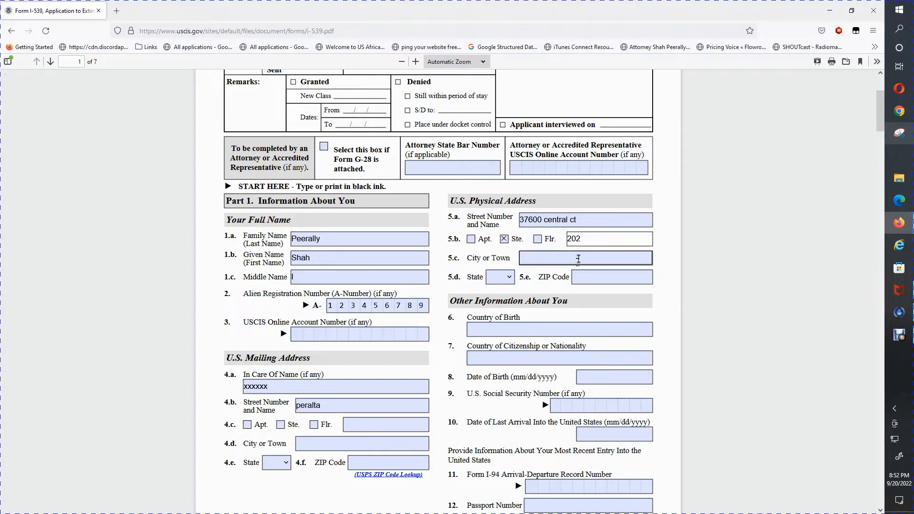
Enter the physical address city, choose state CA, and type the ZIP code.
click(578, 259)
text(Newar)
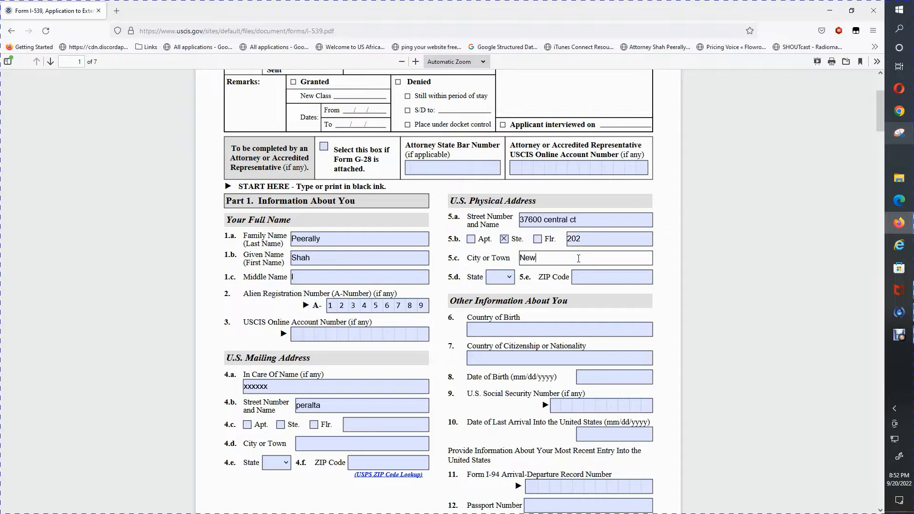
click(500, 276)
click(495, 422)
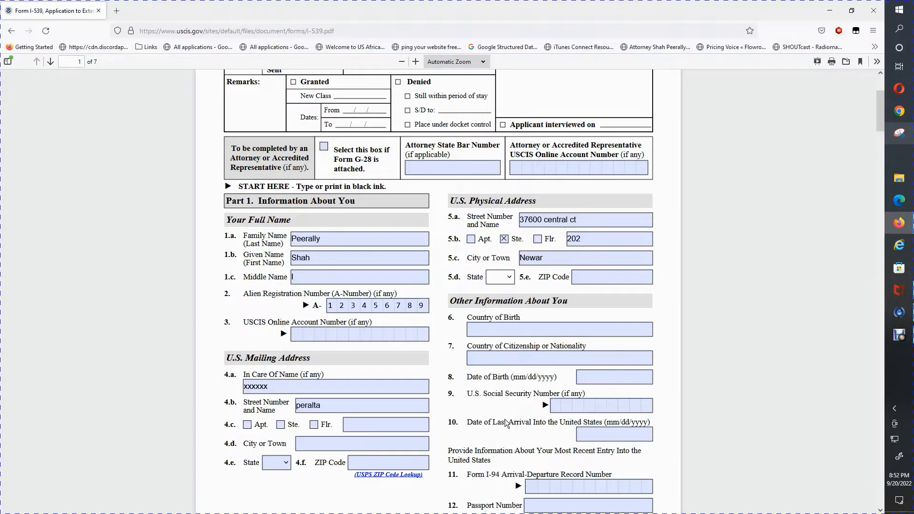
click(623, 277)
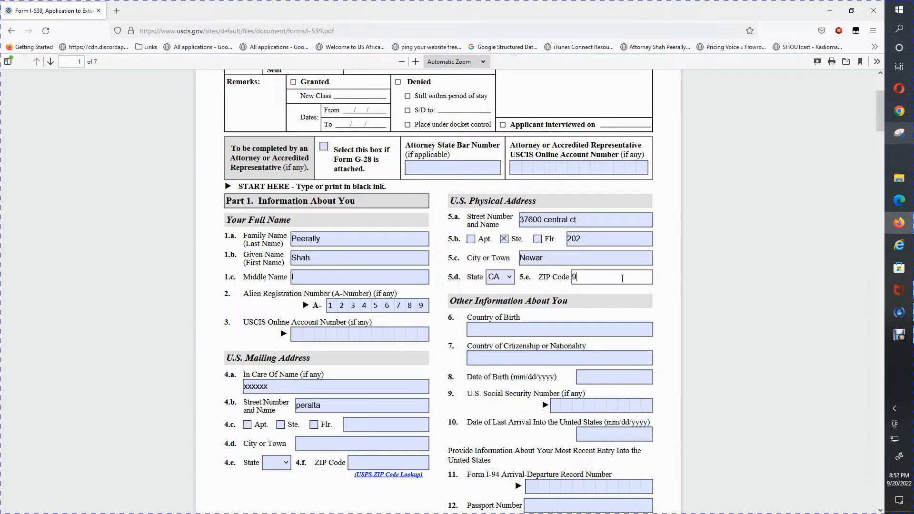
text(94560)
drag(880, 101, 881, 115)
click(543, 177)
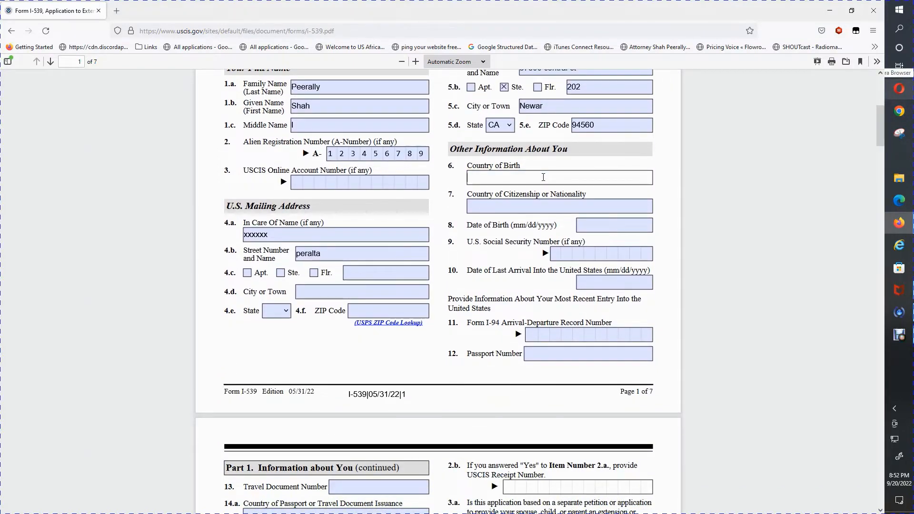
Set both Country of Birth and Country of Citizenship to india.
text(usa)
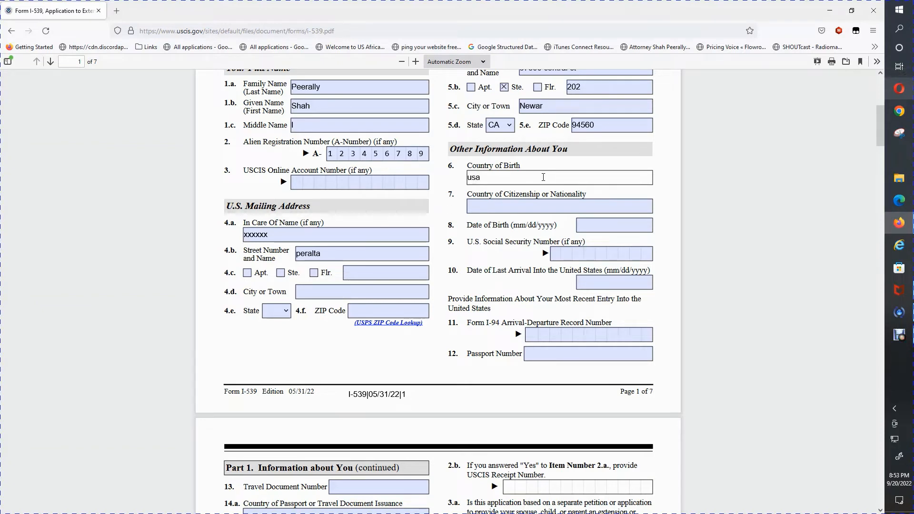
click(530, 205)
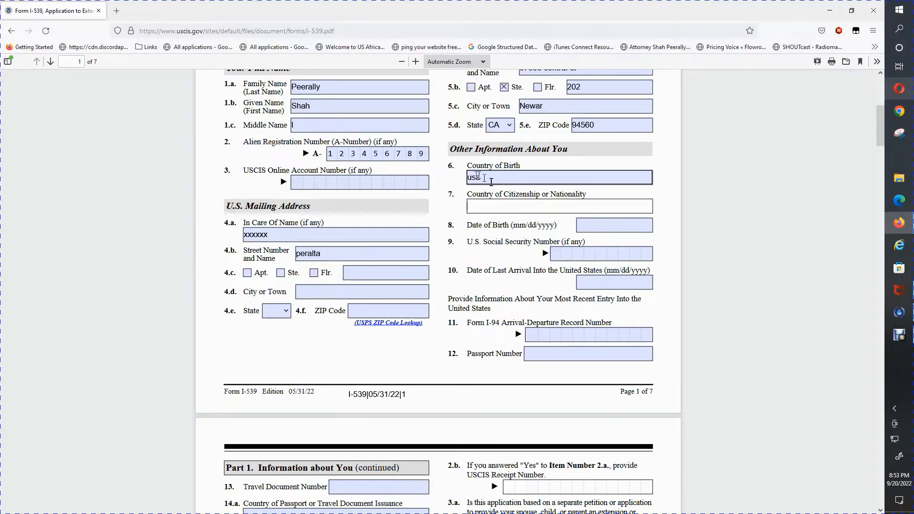
drag(481, 179, 461, 179)
text(india)
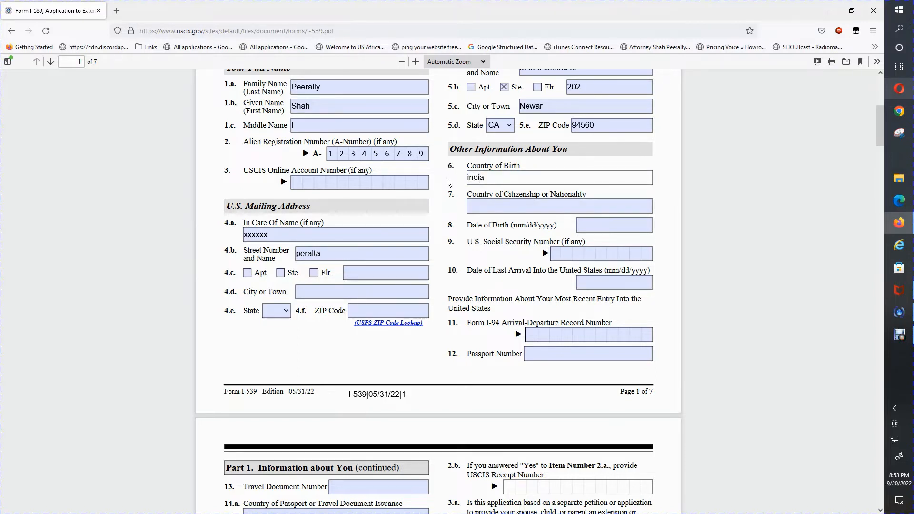
key(Tab)
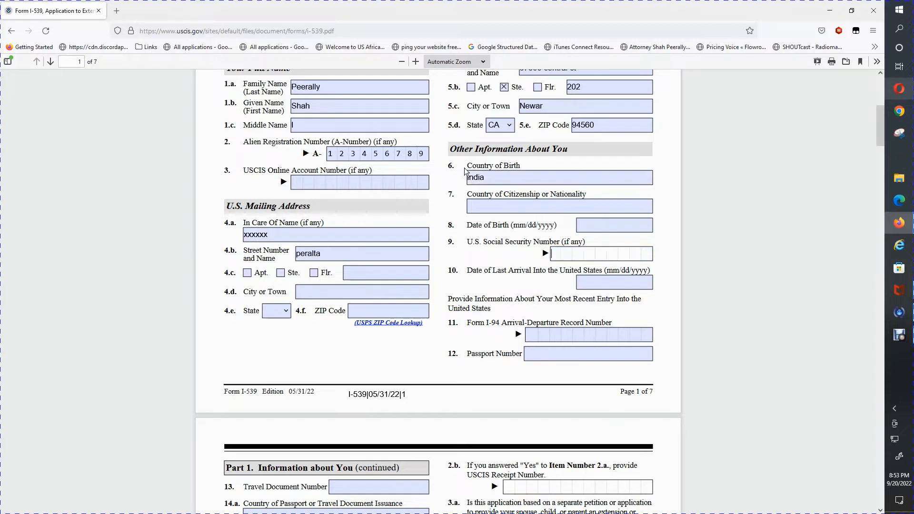
click(477, 208)
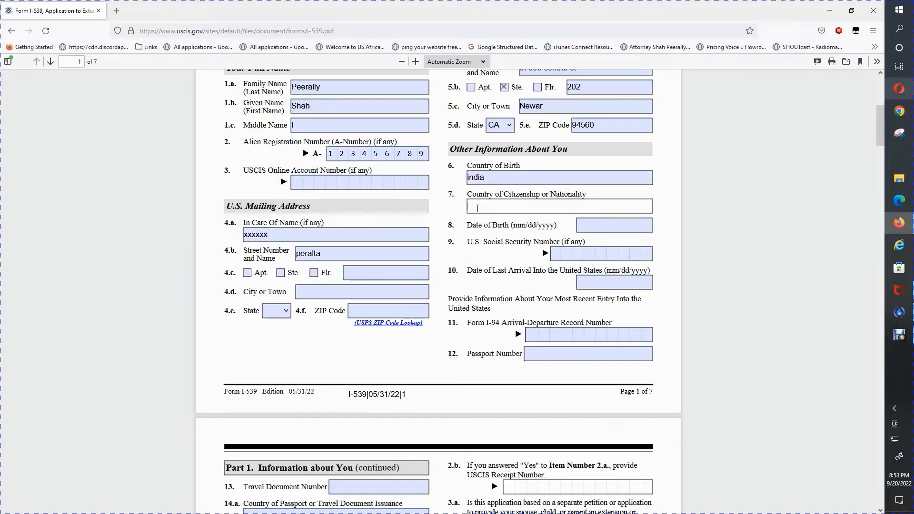
text(india)
Enter date of birth 12/12/1980 and the Social Security Number.
click(585, 224)
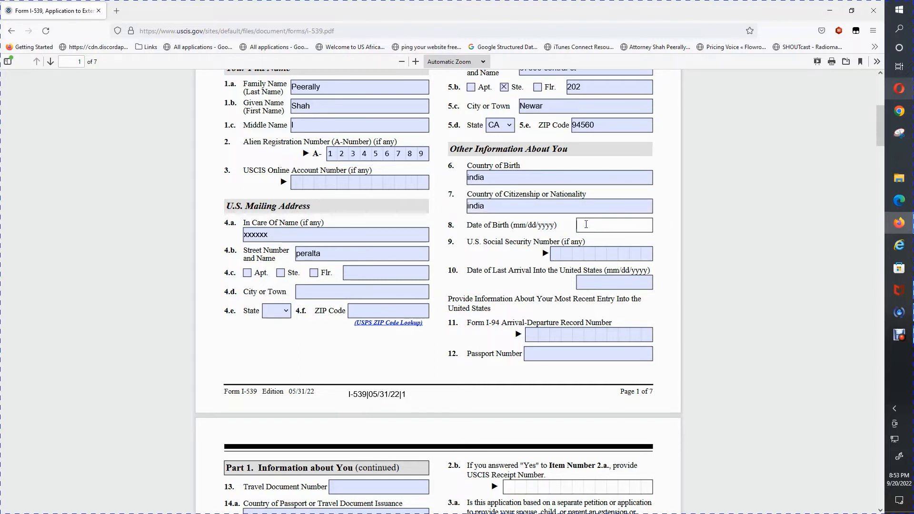
text(12/12/1980)
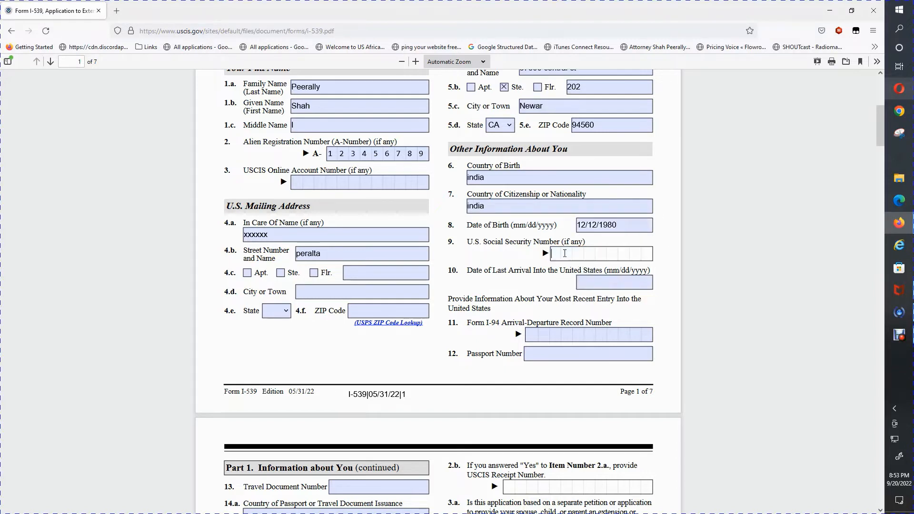
click(565, 253)
text(123456789)
click(611, 283)
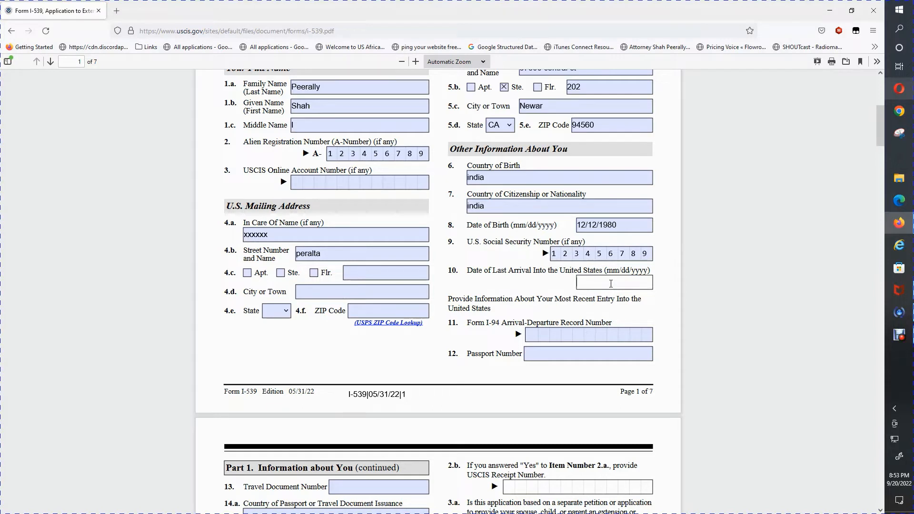
Find the official I-94 website in a new tab via an 'i94 form' search, then return to the PDF.
click(116, 12)
text(i)
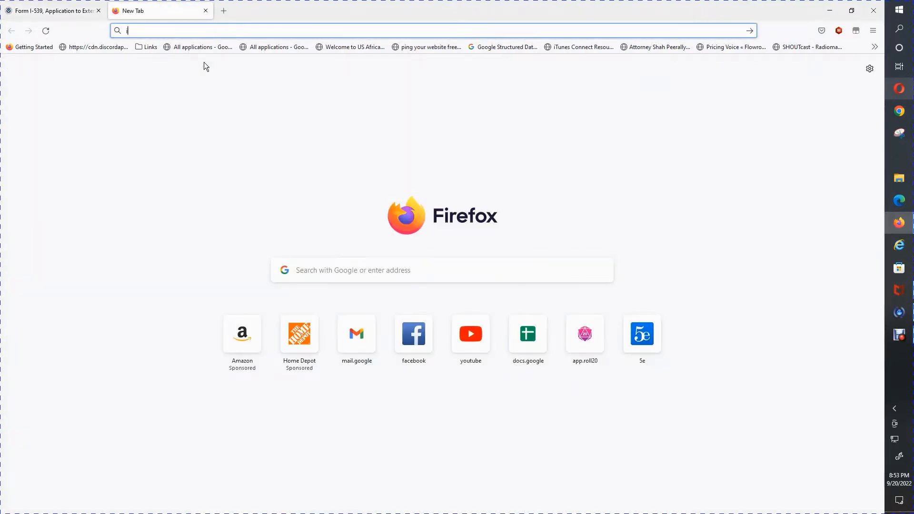
text(94)
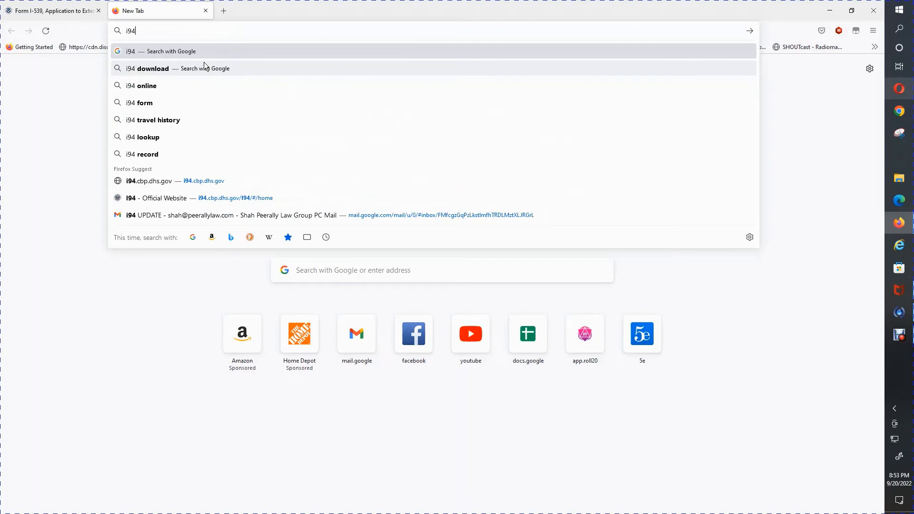
click(149, 103)
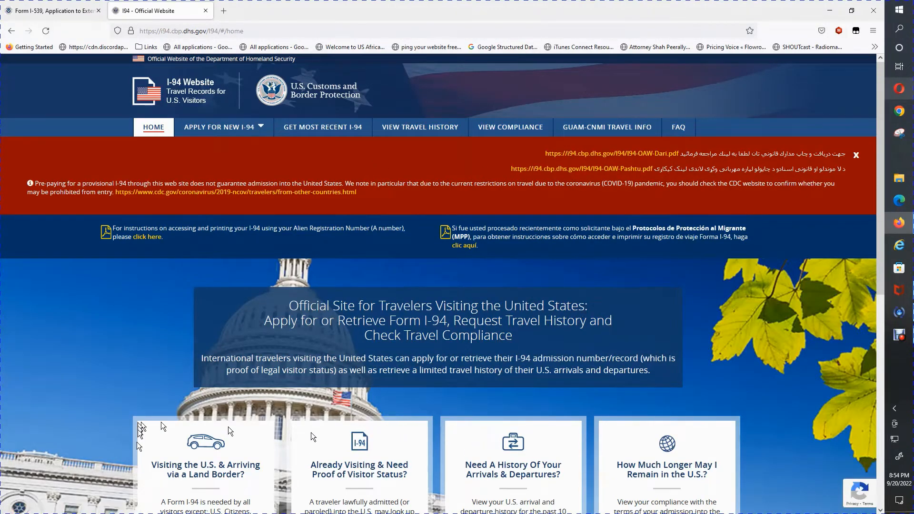
click(74, 17)
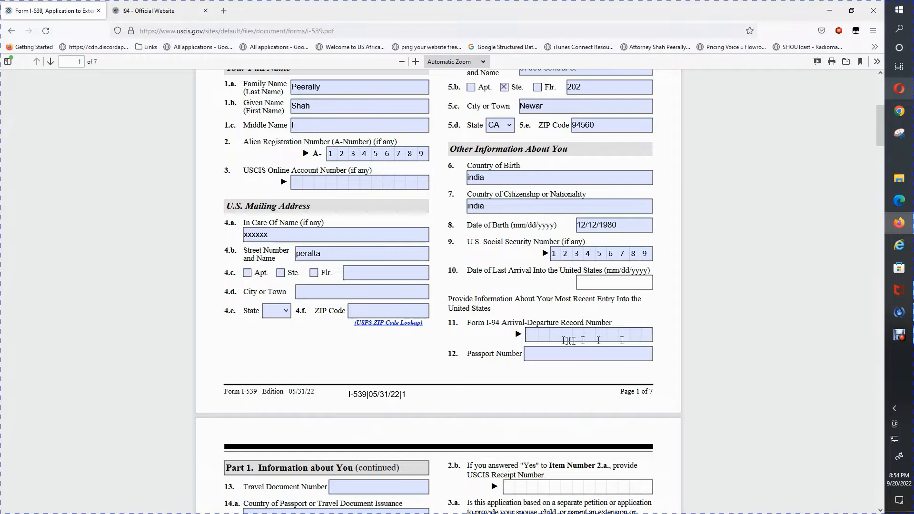
Enter the I-94 record number and the passport number.
click(536, 335)
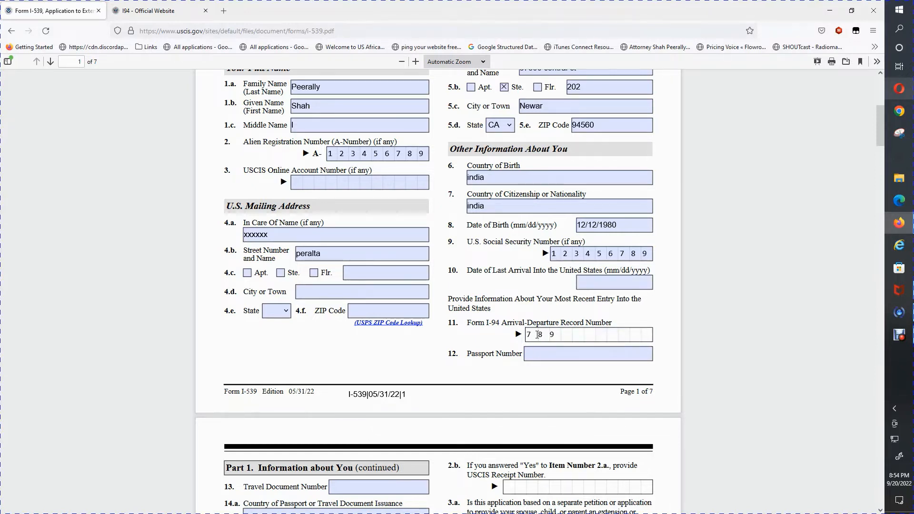
text(78910111213)
click(541, 355)
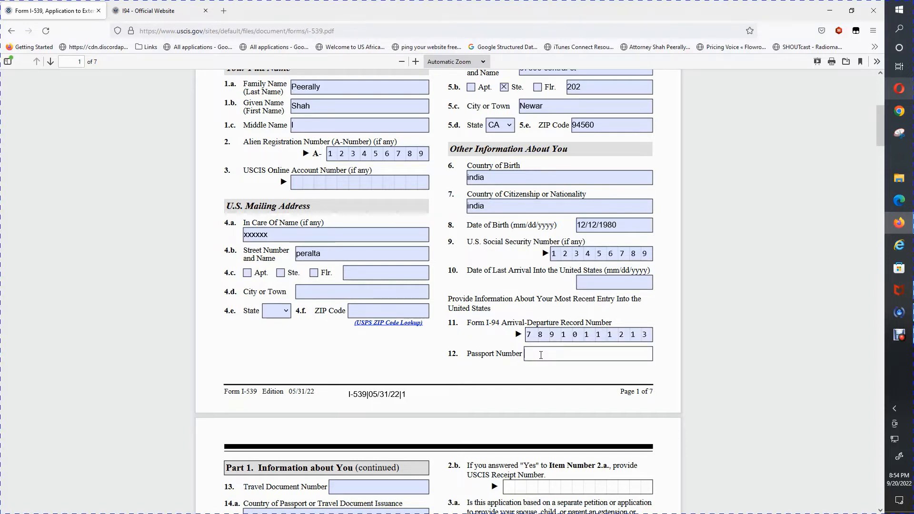
click(882, 145)
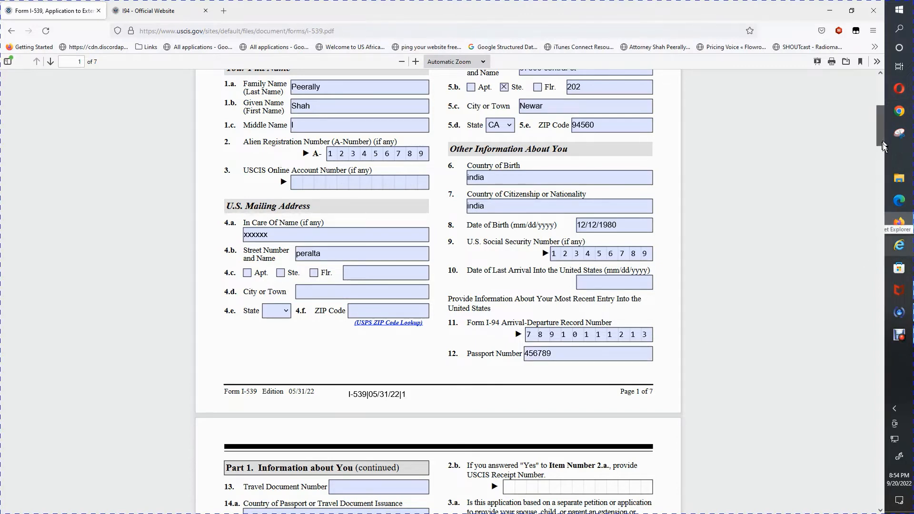
drag(882, 145, 883, 158)
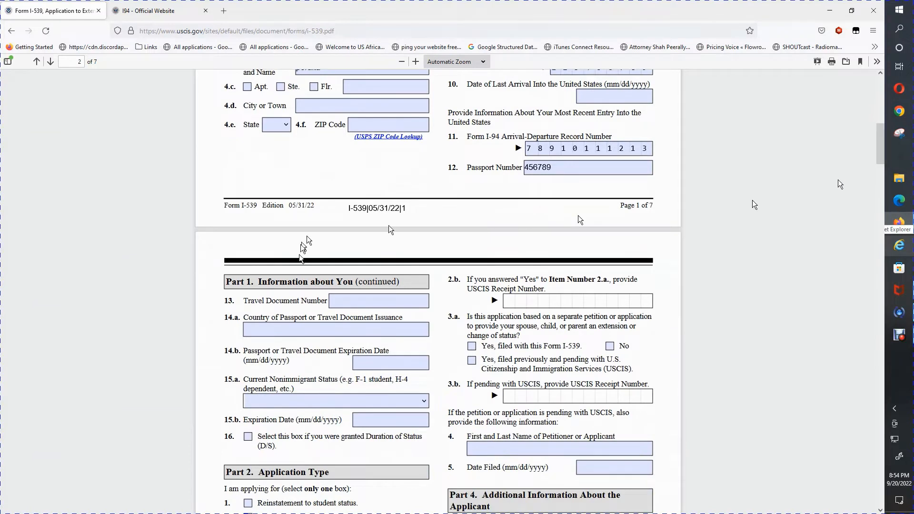
Enter the travel document number, issuing country India and expiration date 12/12/2022.
click(345, 302)
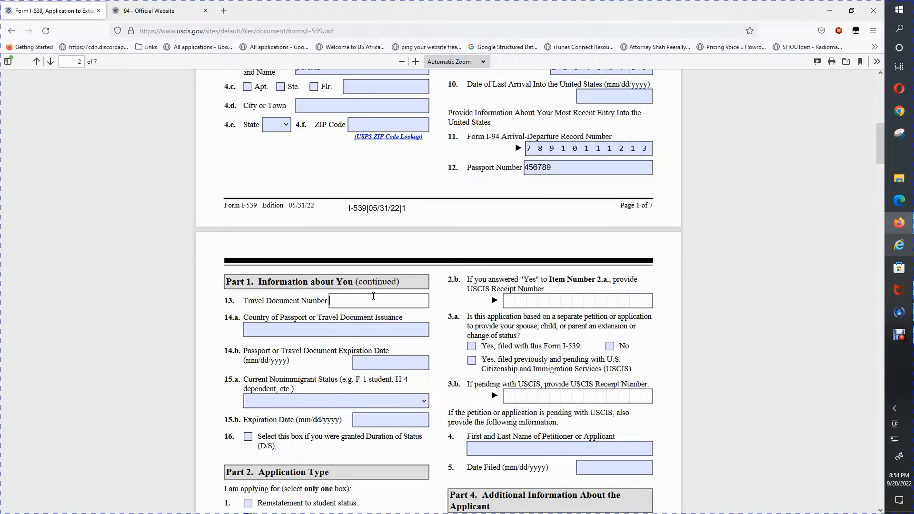
text(45689)
click(322, 330)
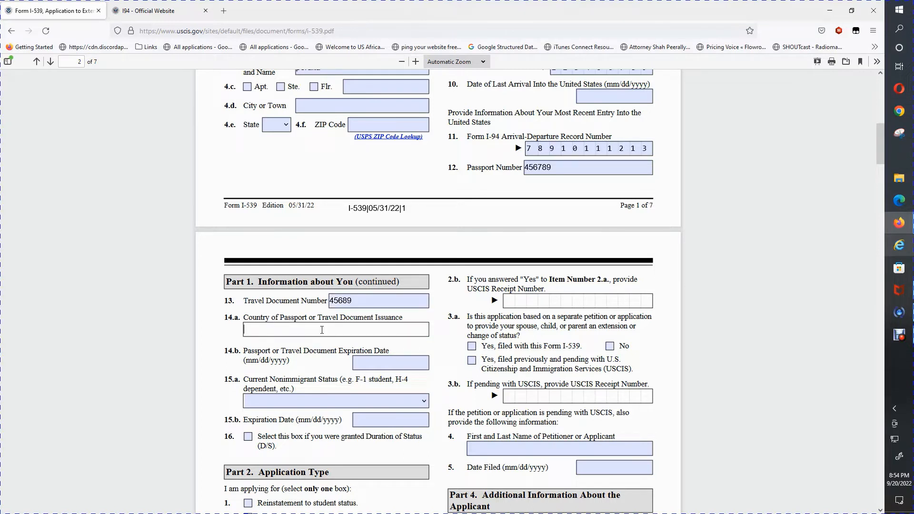
text(India)
click(362, 364)
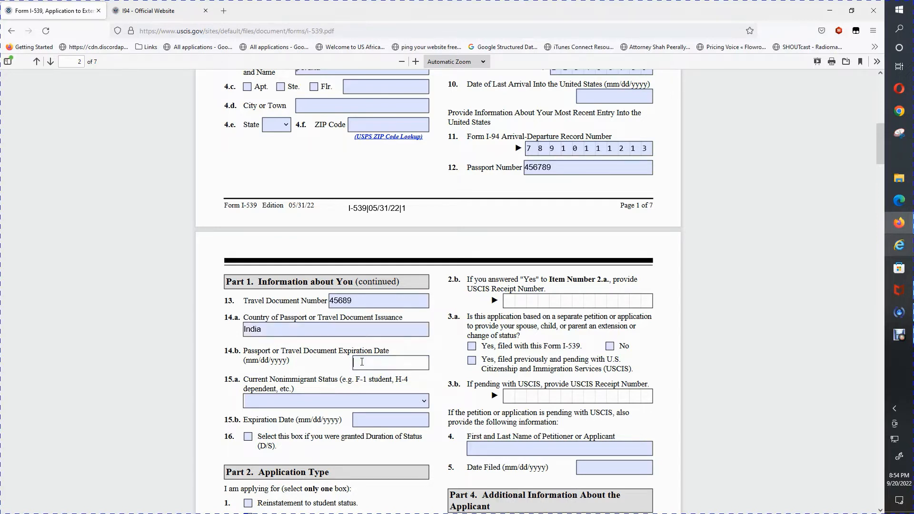
text(12/12/2021)
key(BackSpace)
text(22)
key(Tab)
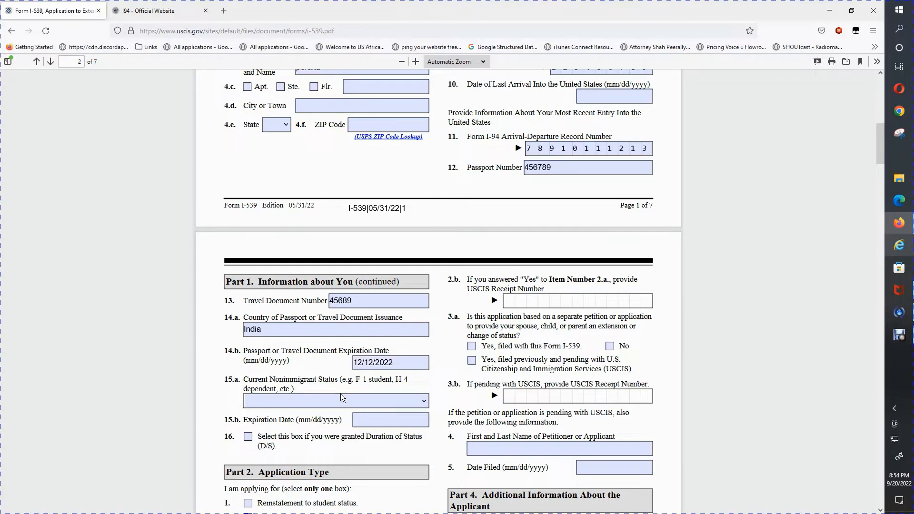
click(339, 395)
Enter 12/12/2022 as the 15.b status expiration date and tick 'A change of status'.
click(422, 401)
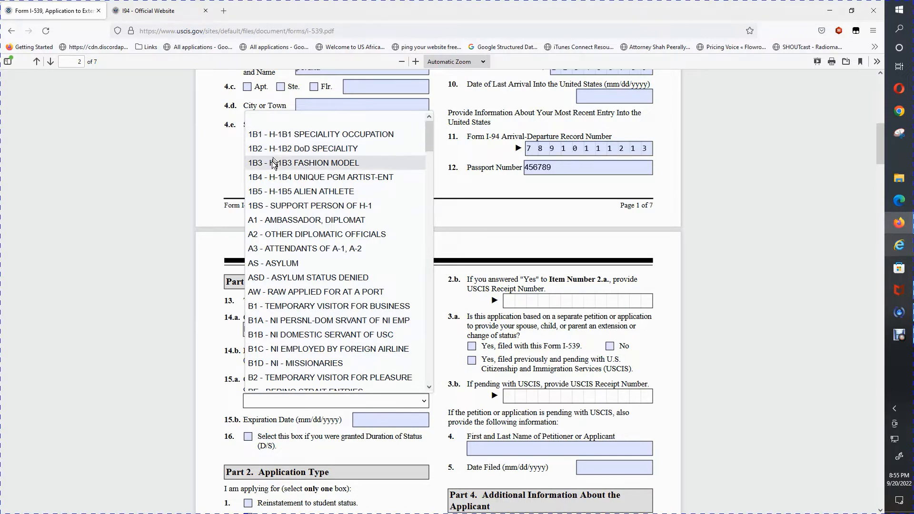
click(652, 313)
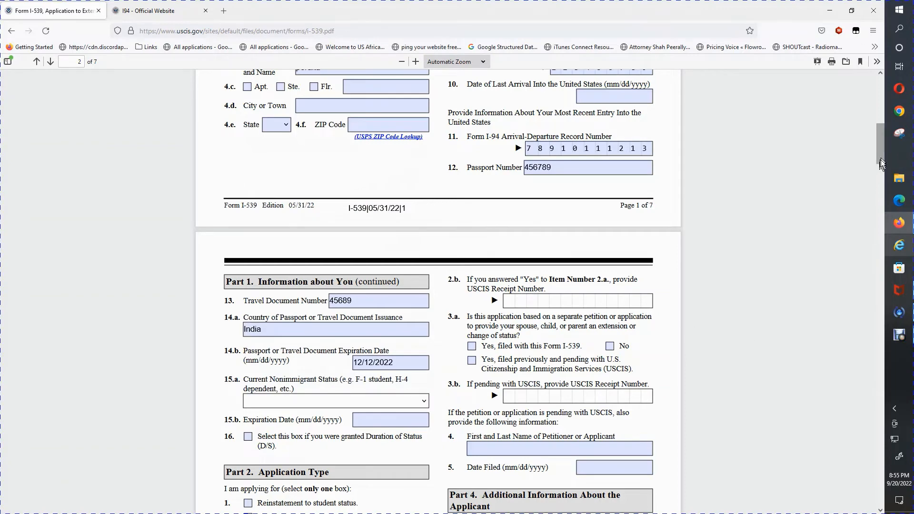
drag(881, 159, 880, 176)
click(412, 233)
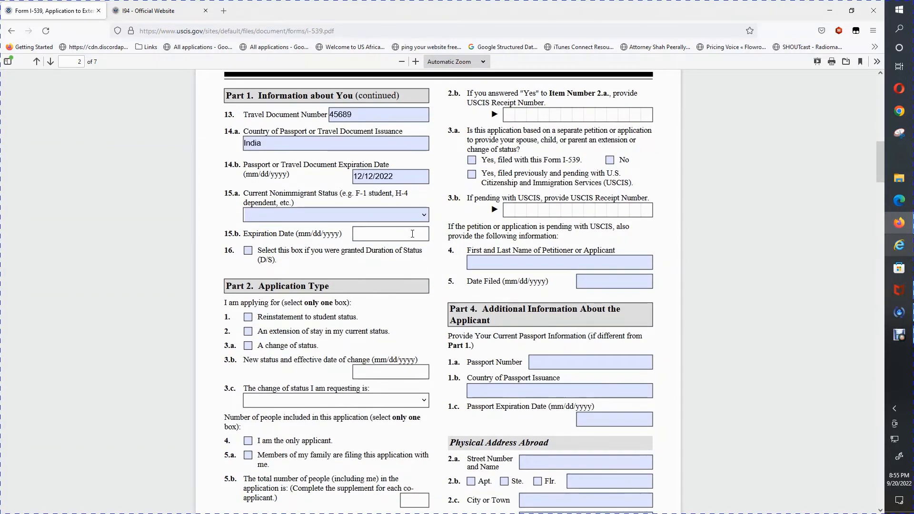
text(12/12/2022)
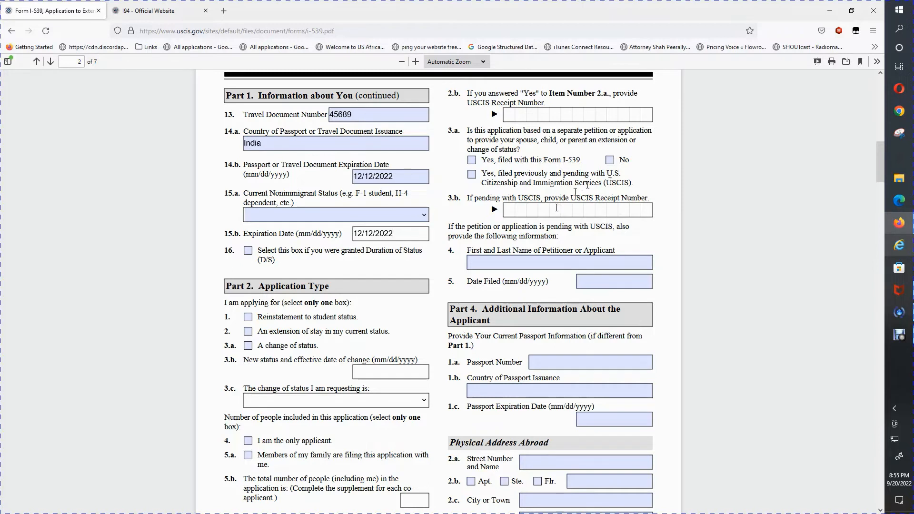
click(327, 330)
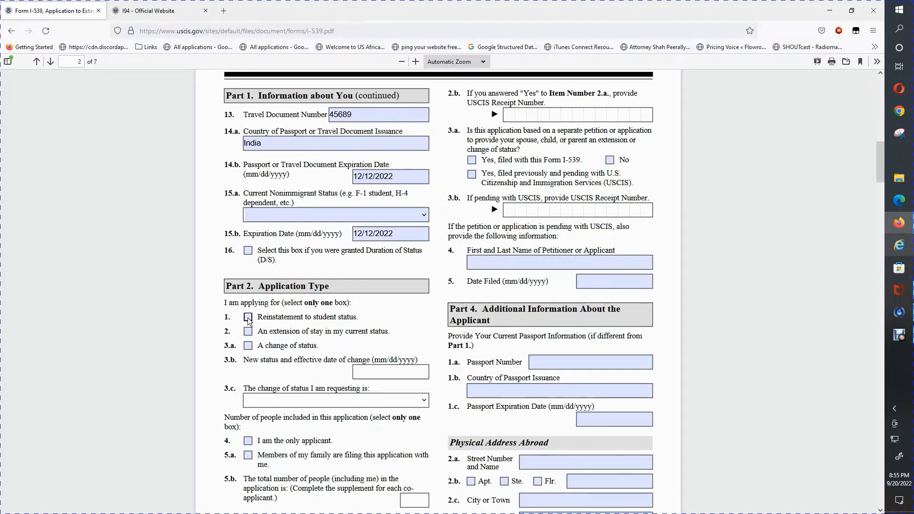
click(249, 346)
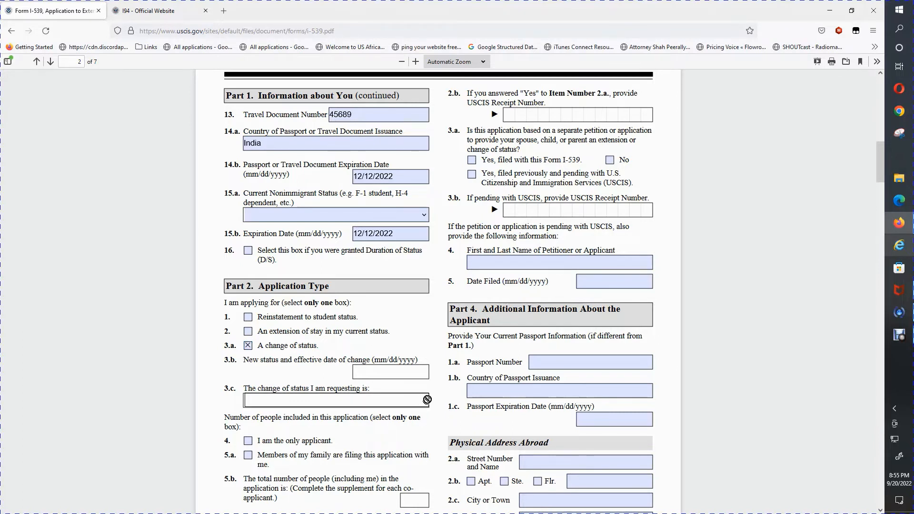
Tick 'I am the only applicant' and answer No to the 3.a separate-petition question.
scroll(387, 98, down, 6)
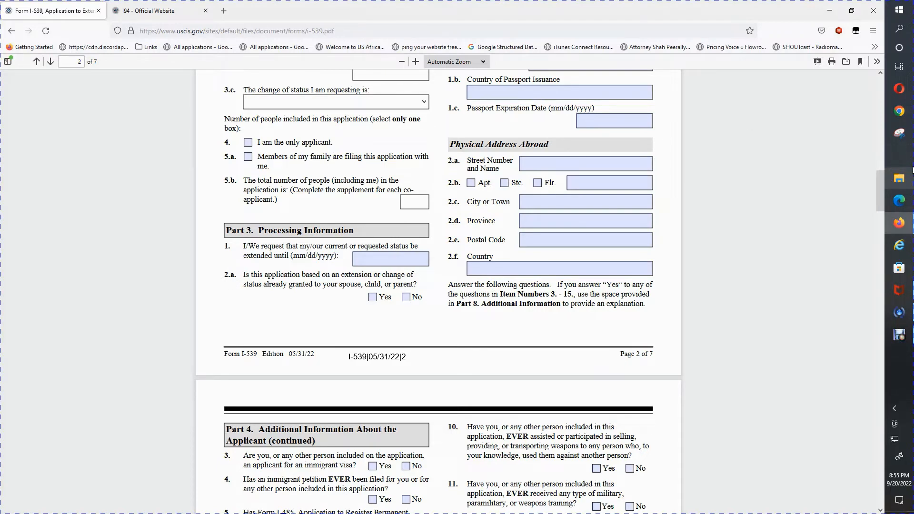
drag(887, 163, 882, 183)
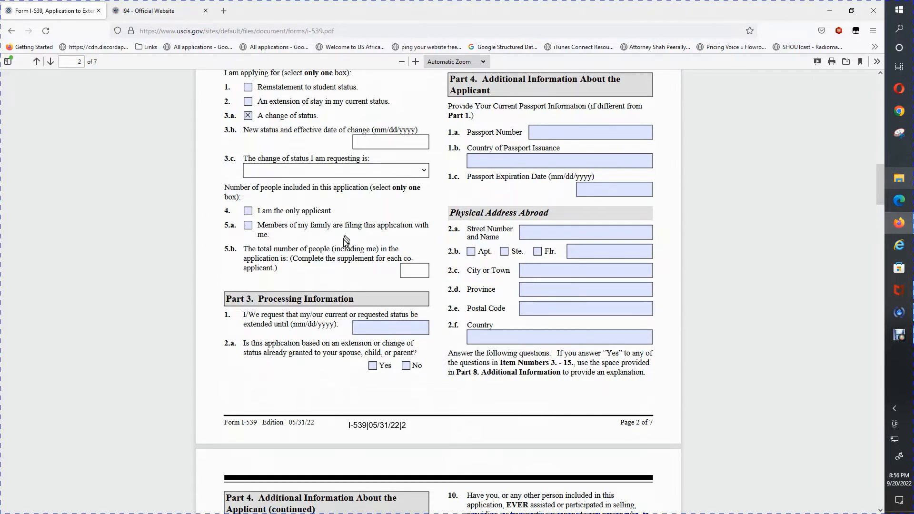
click(248, 212)
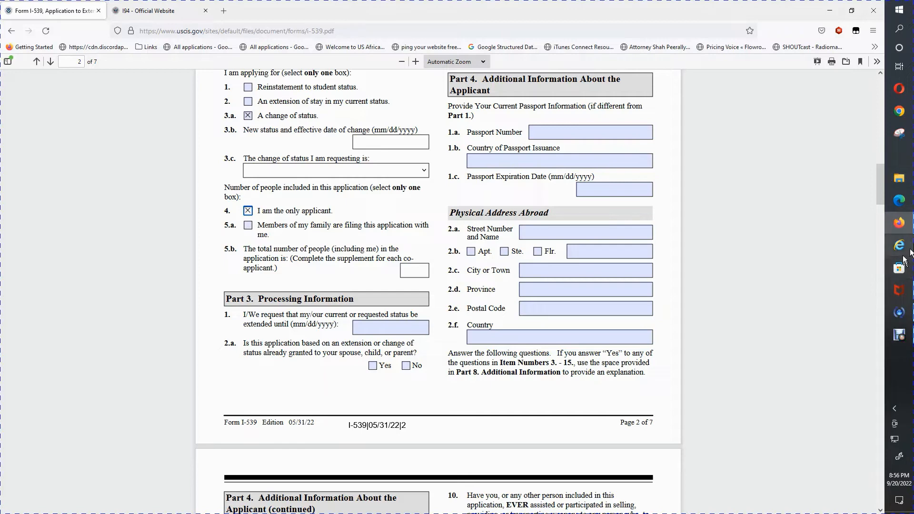
drag(883, 192, 887, 164)
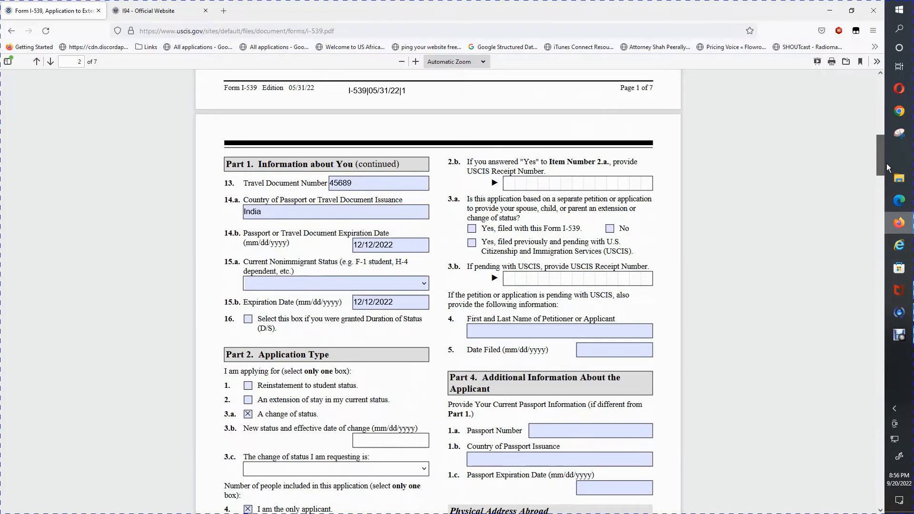
drag(887, 163, 886, 165)
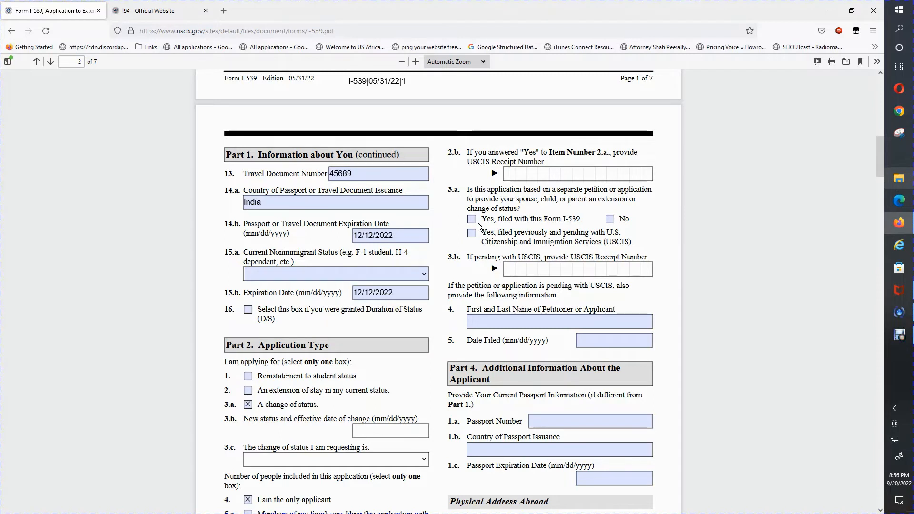
click(609, 220)
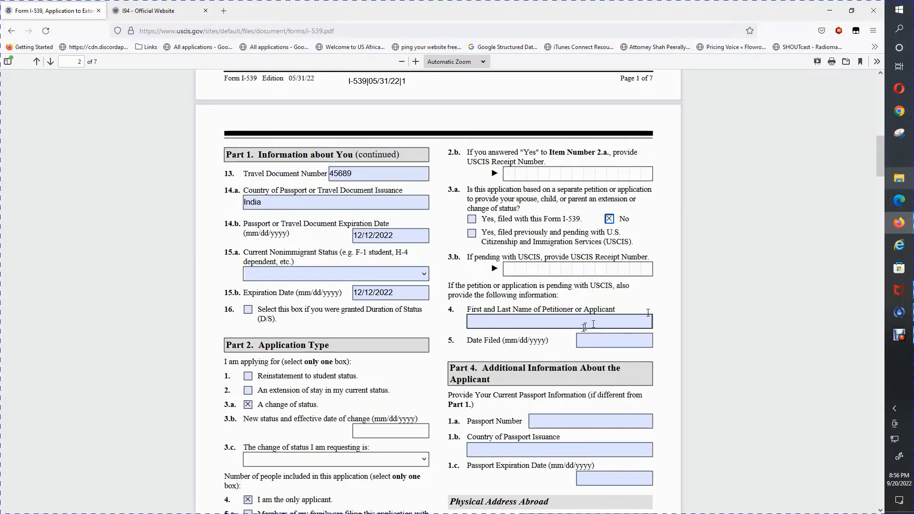
drag(880, 167, 880, 190)
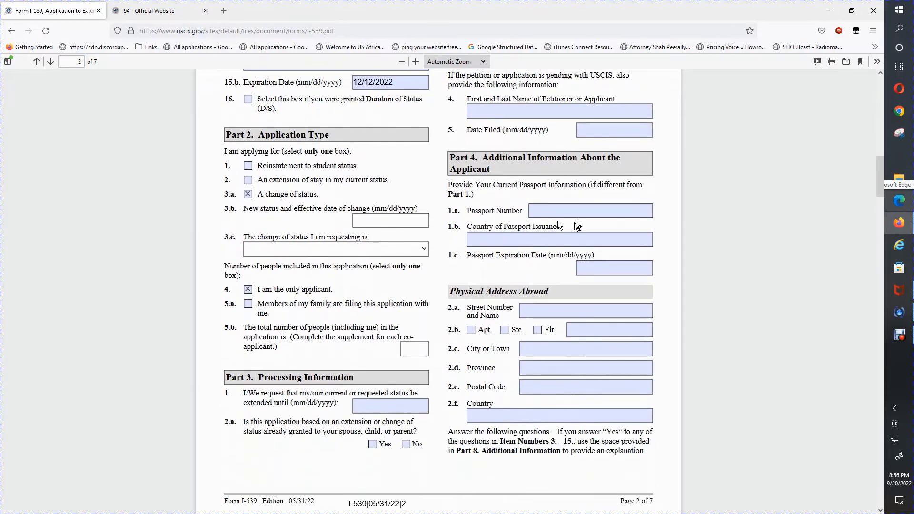
Enter the passport number and India as the country of passport issuance.
click(550, 211)
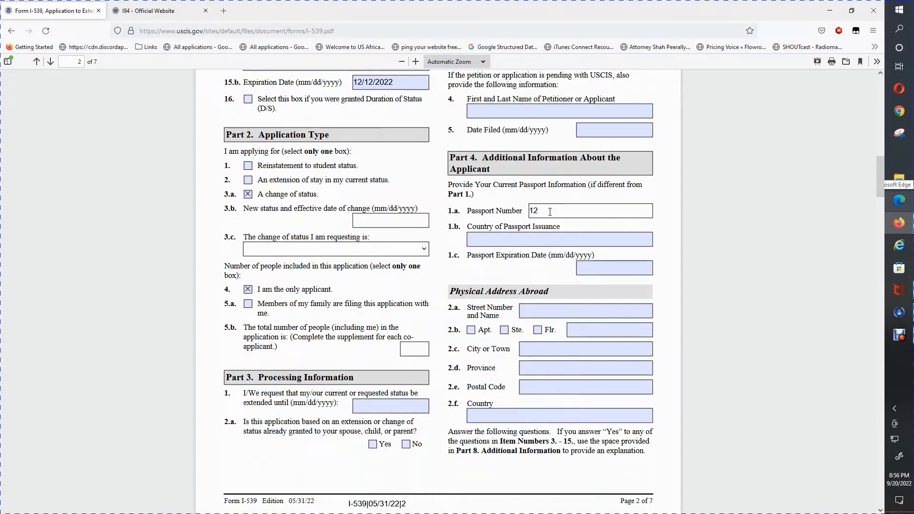
click(555, 241)
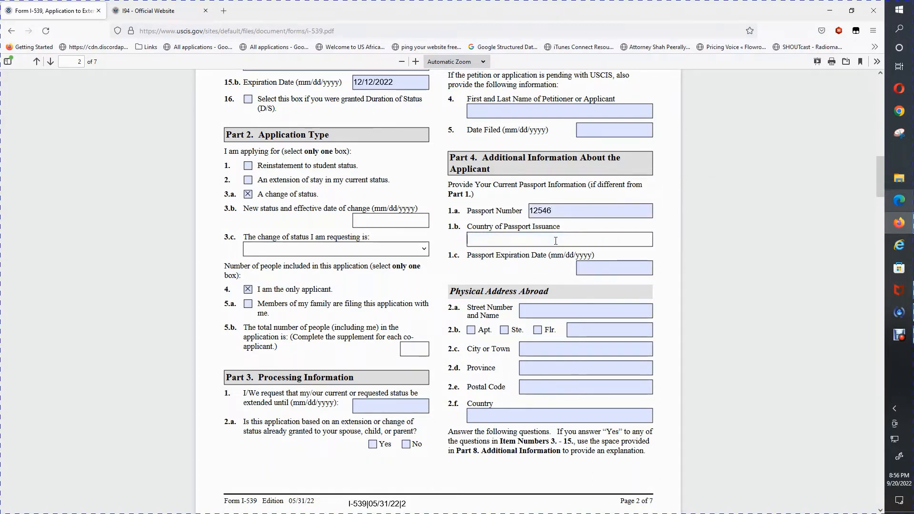
text(india)
Request a status extension until 12/11/2022 and tick both Yes and No for item 2.a.
drag(880, 183, 877, 205)
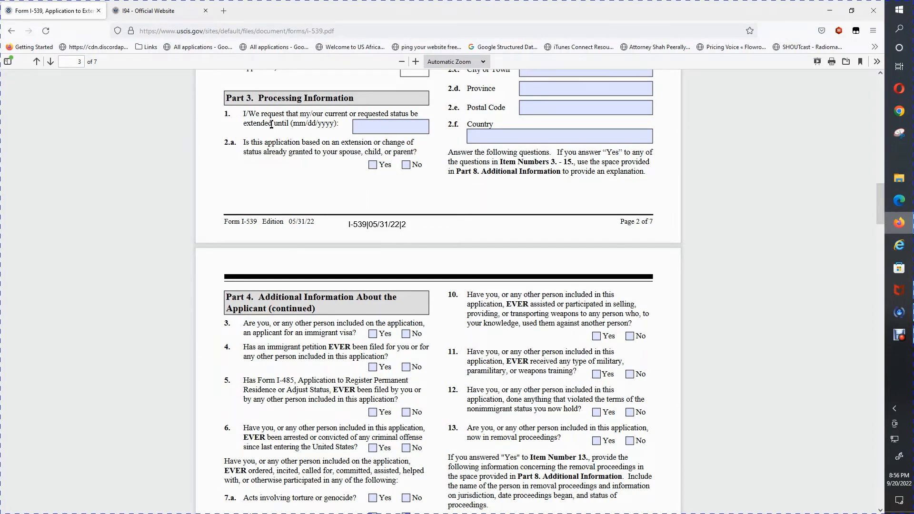
click(391, 128)
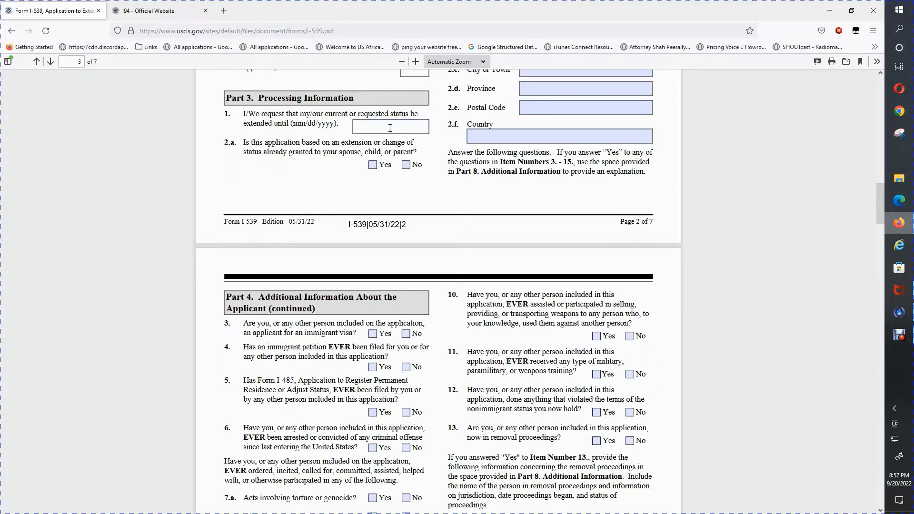
text(12/11/2022)
click(372, 164)
click(373, 165)
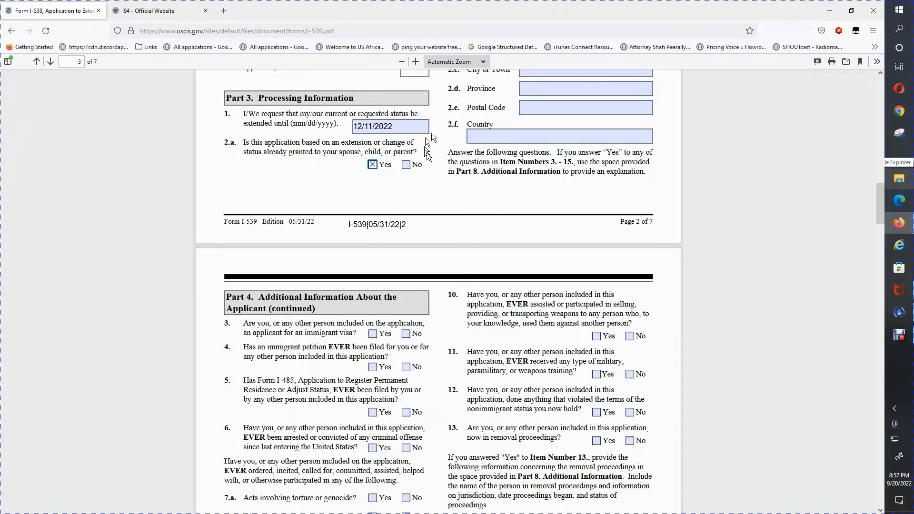
click(406, 165)
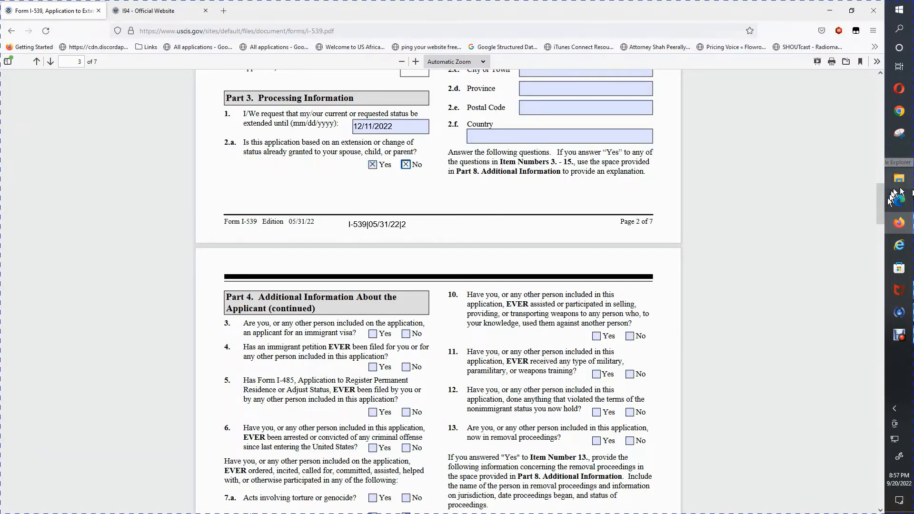
scroll(879, 216, down, 3)
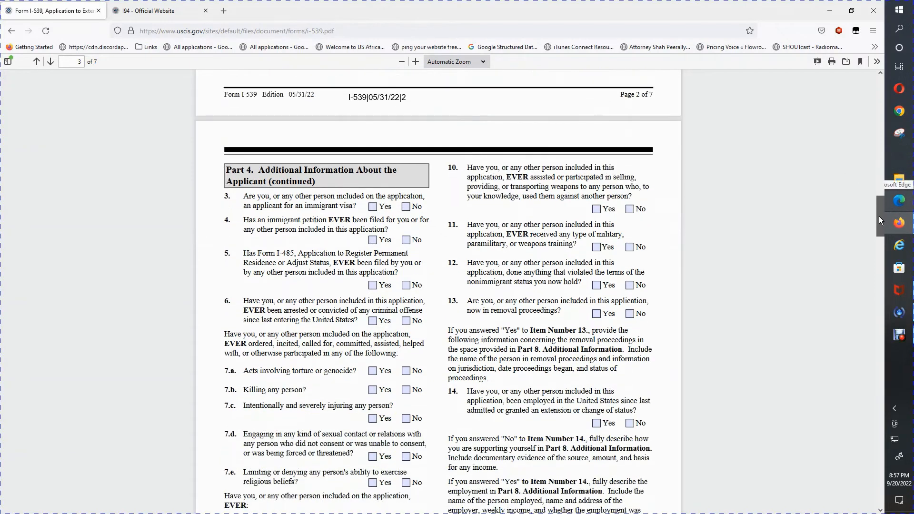
Tick Yes for Part 4 items 3 (immigrant visa), 4 (immigrant petition) and 5 (Form I-485).
drag(879, 217, 875, 219)
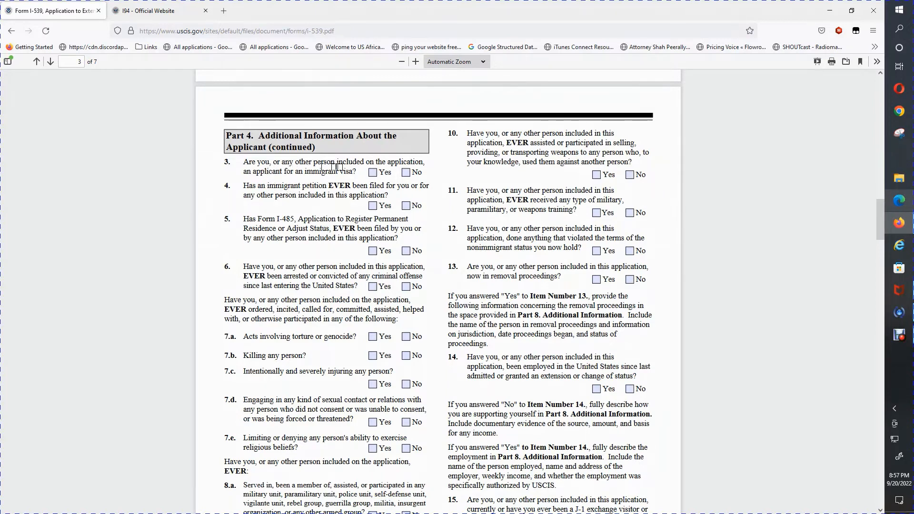
click(372, 174)
click(373, 205)
click(373, 251)
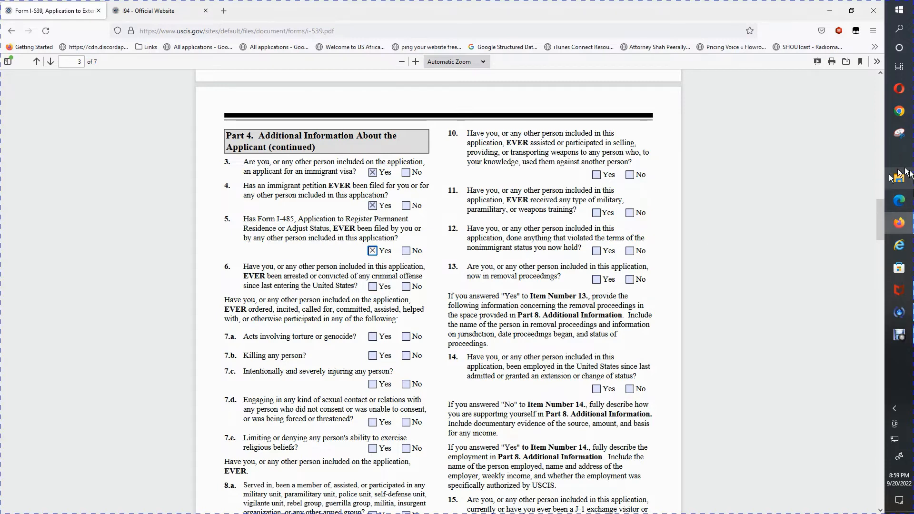
drag(878, 209, 876, 220)
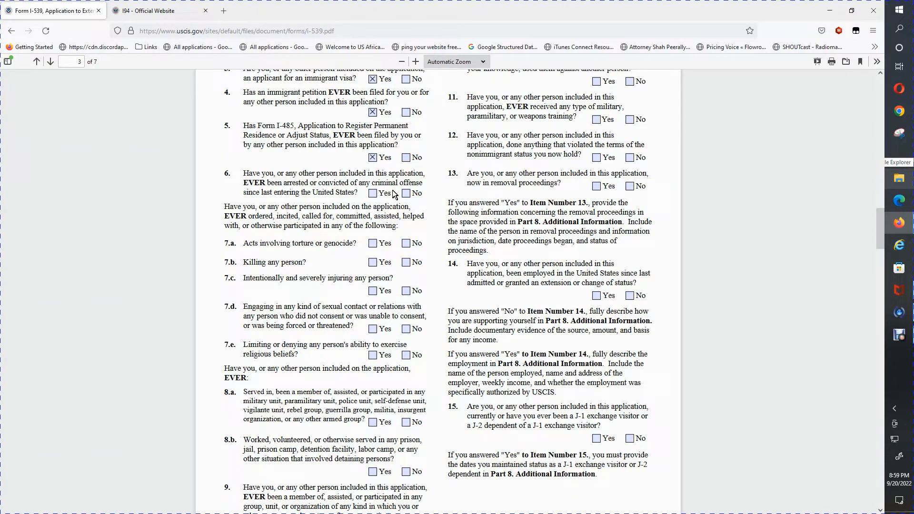
Mark item 6 on arrests Yes and items 7.a, 7.b, 7.c and 7.d No.
click(373, 194)
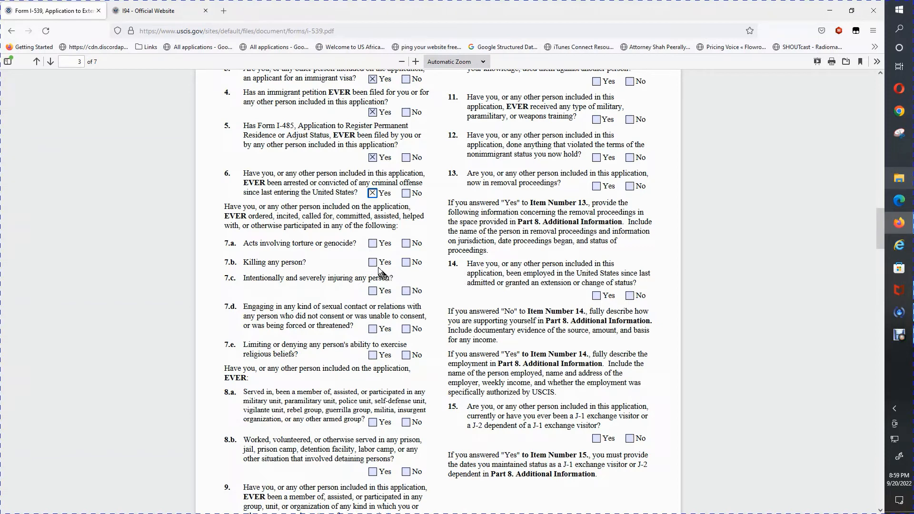
click(405, 243)
click(406, 263)
click(406, 291)
click(405, 329)
scroll(880, 245, down, 2)
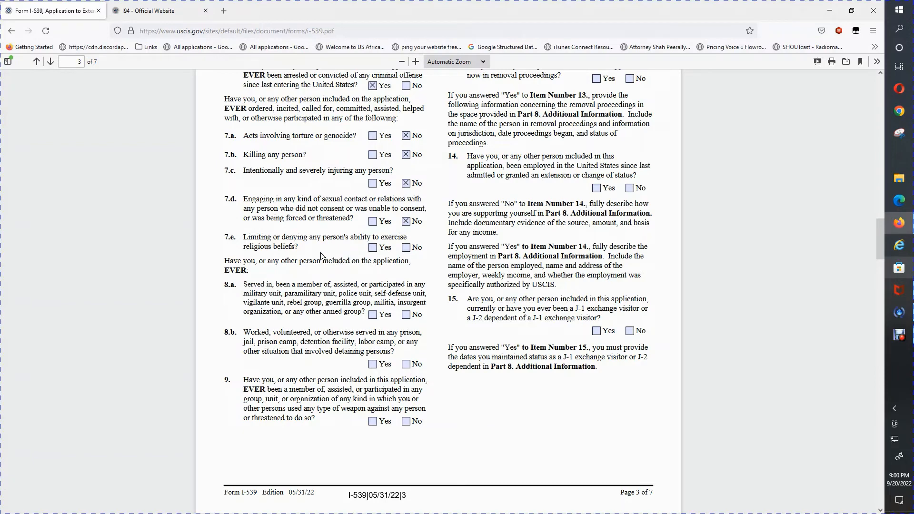
Tick No for Part 4 items 7.e, 8.a, 8.b and 9.
click(406, 247)
click(406, 315)
click(407, 366)
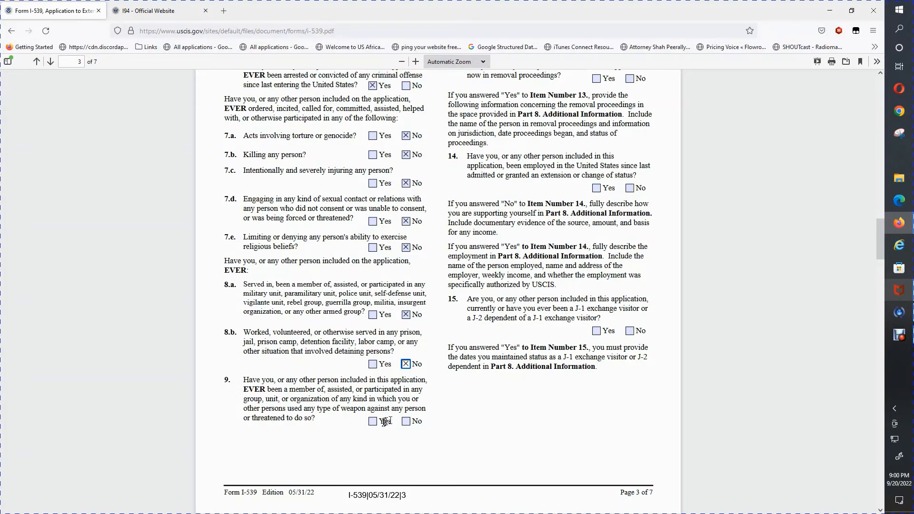
click(405, 421)
drag(884, 253, 893, 228)
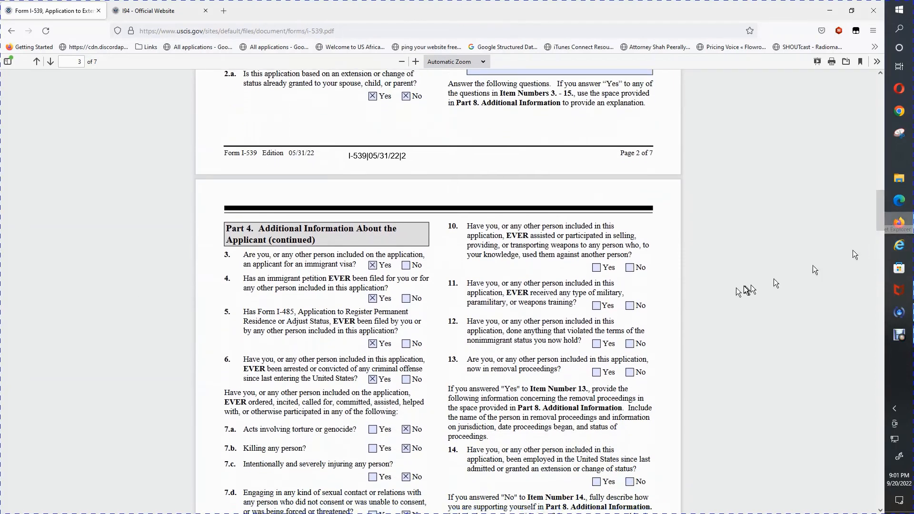
Tick No for Part 4 items 10, 11, 12 and 13.
click(629, 267)
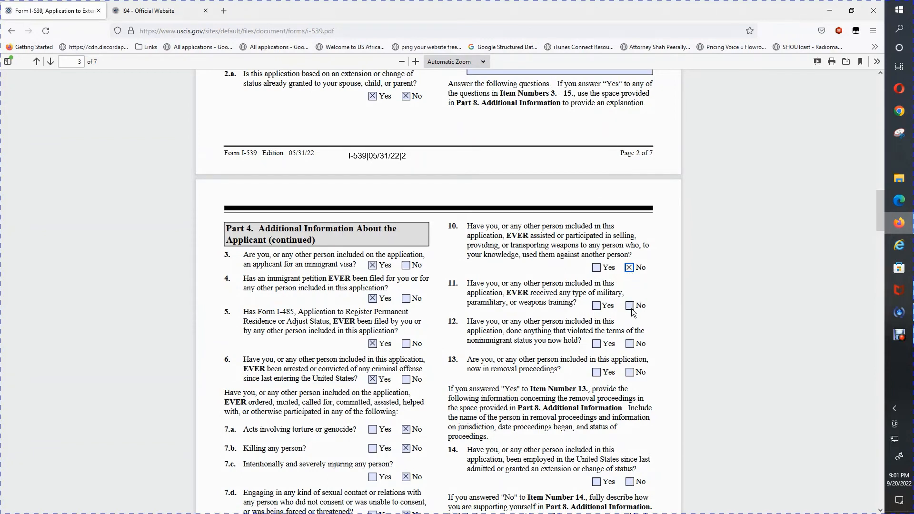
click(630, 306)
scroll(880, 217, down, 3)
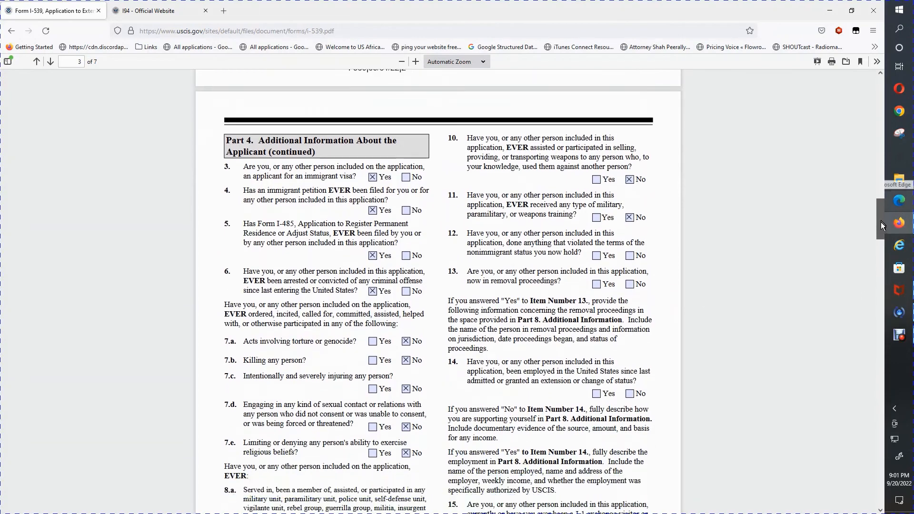
click(629, 256)
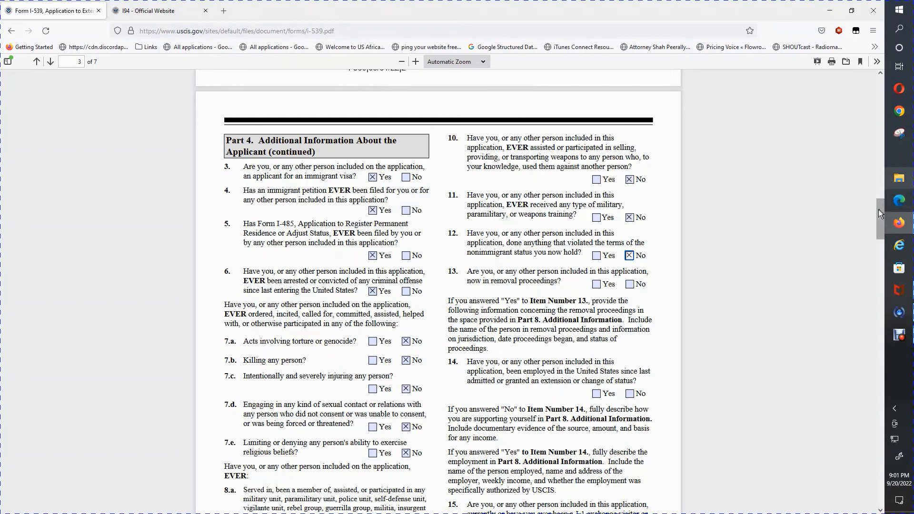
drag(878, 210, 879, 214)
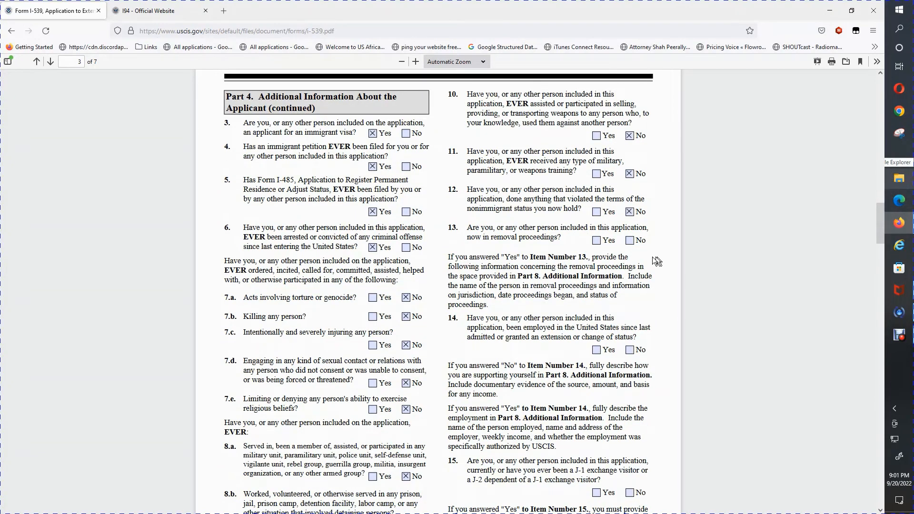
click(632, 243)
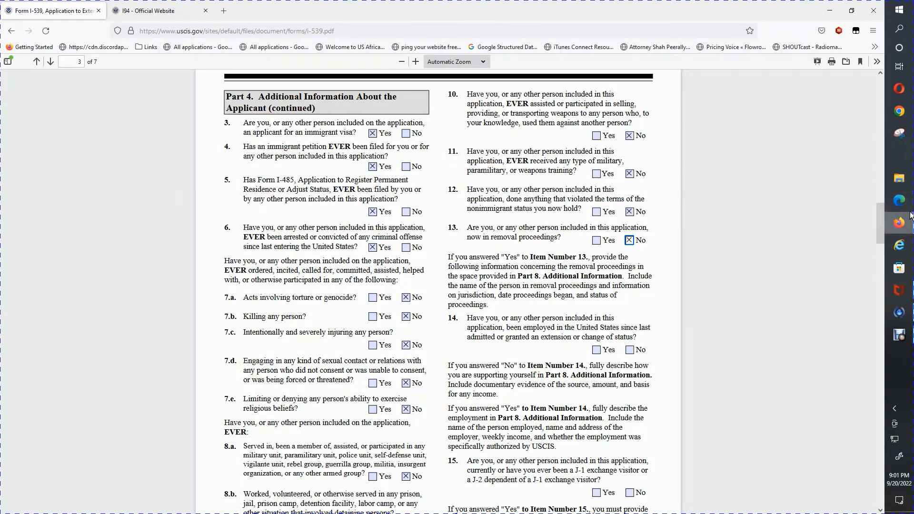
Tick both Yes and No for item 14 and No for item 15 on J-1 status.
drag(882, 210, 881, 217)
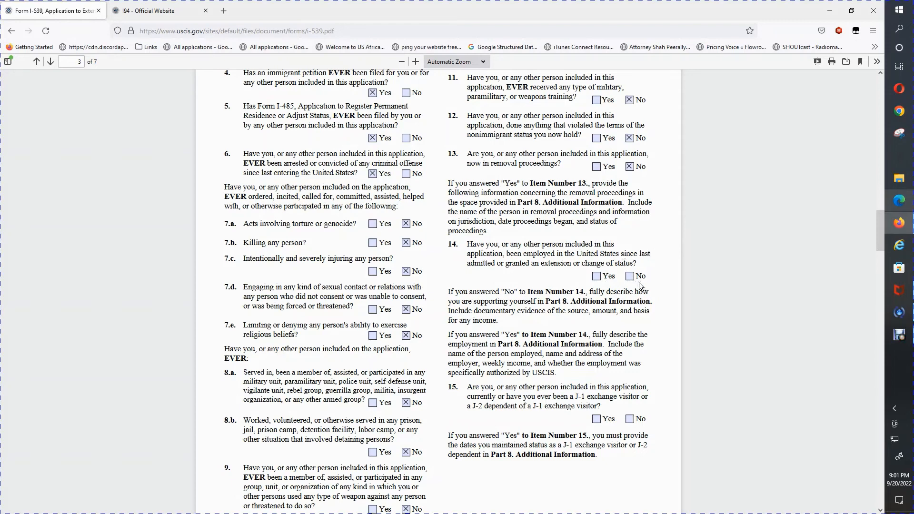
click(596, 276)
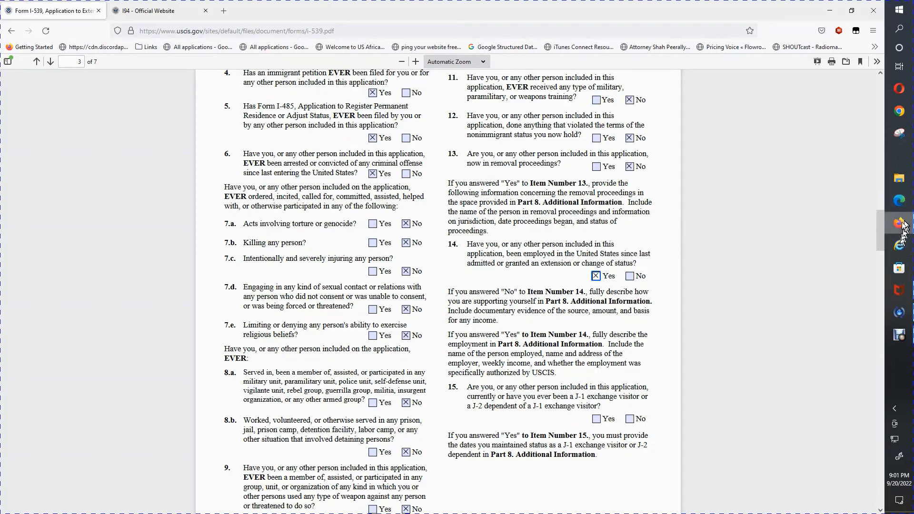
click(629, 276)
drag(882, 238, 883, 250)
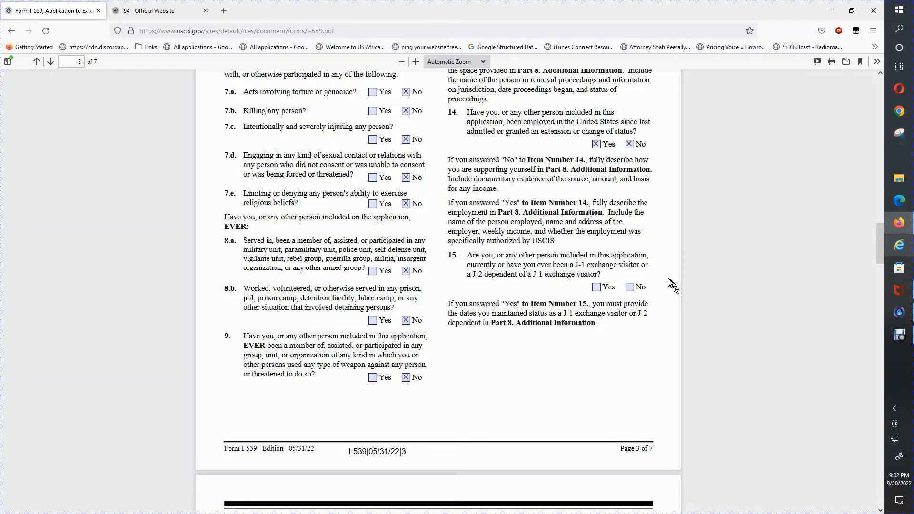
click(628, 288)
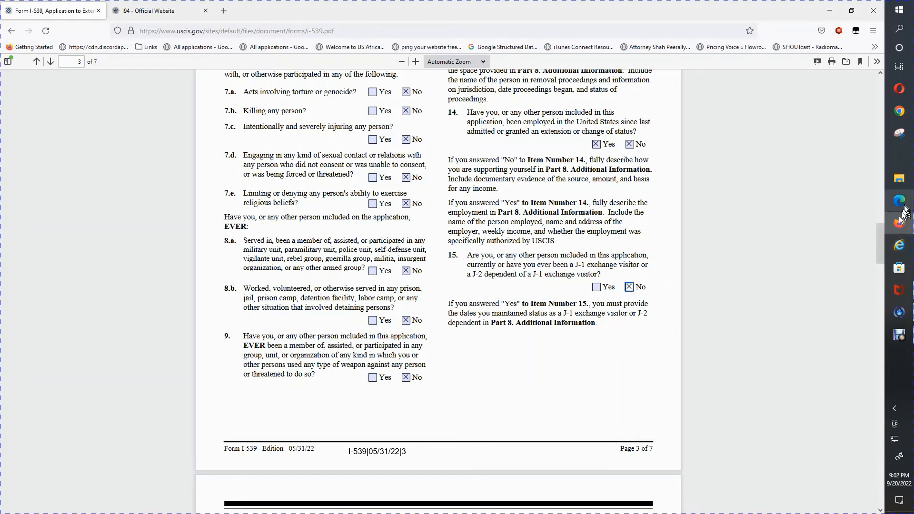
drag(877, 237, 877, 267)
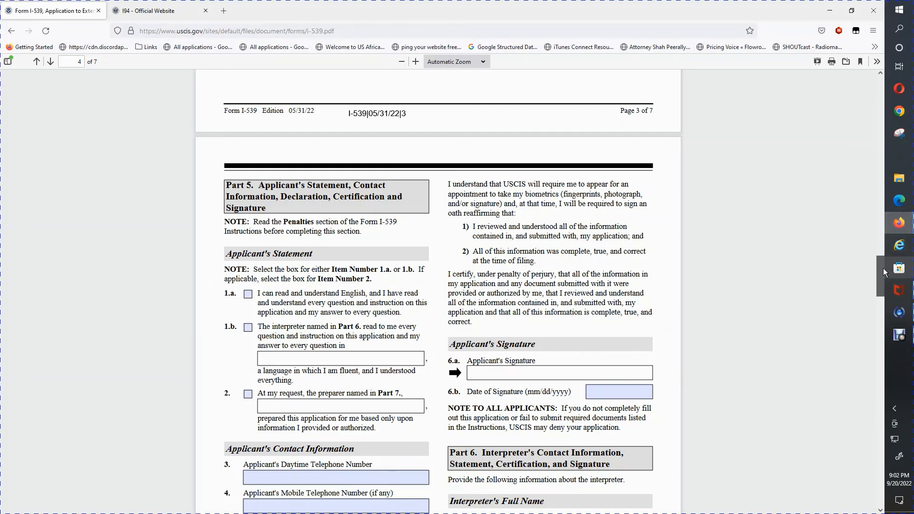
Scroll through Parts 5, 6 and 7 down to Part 8 Additional Information on page 7.
drag(884, 267, 855, 389)
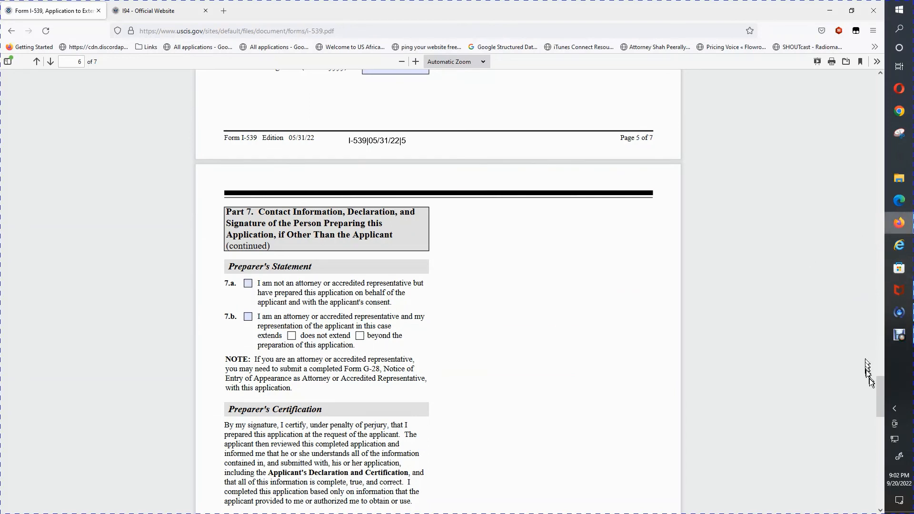
drag(878, 384, 878, 433)
Return to page 1 and select the form title text.
mouse_move(879, 404)
mouse_down()
mouse_move(873, 507)
mouse_move(843, 79)
mouse_up()
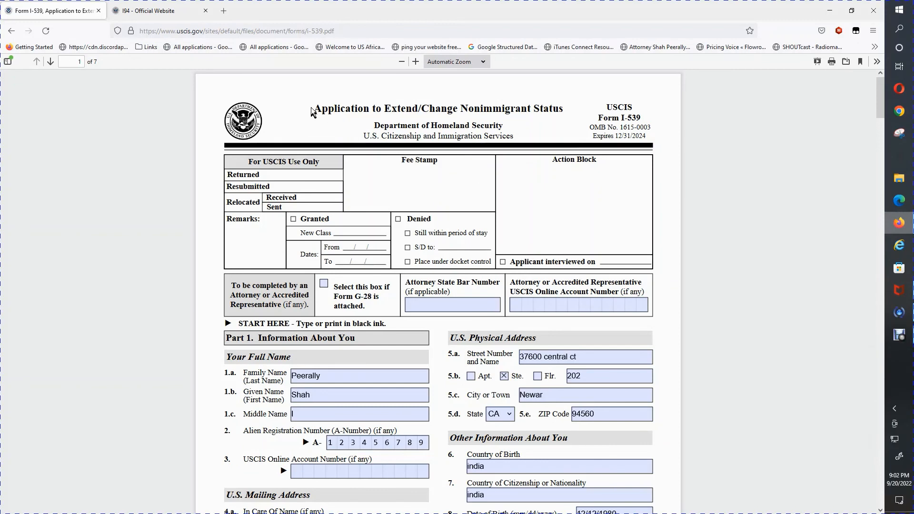
drag(318, 108, 565, 111)
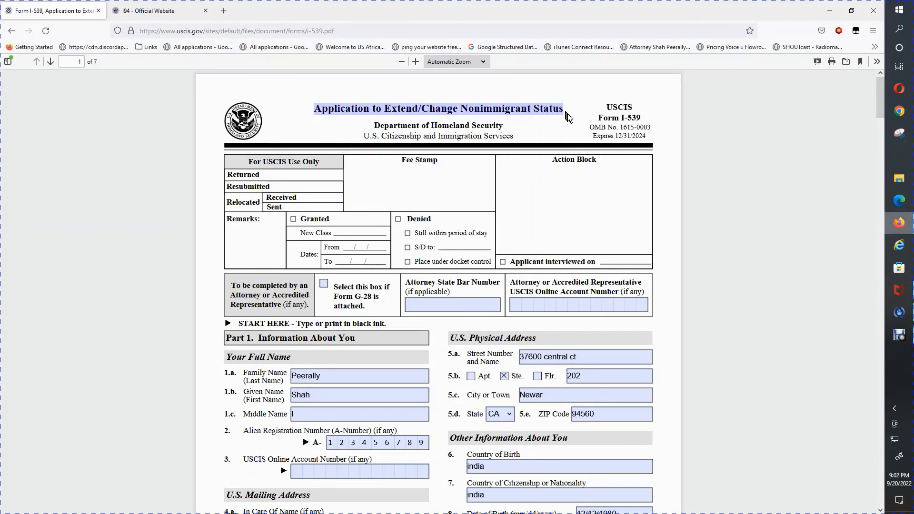